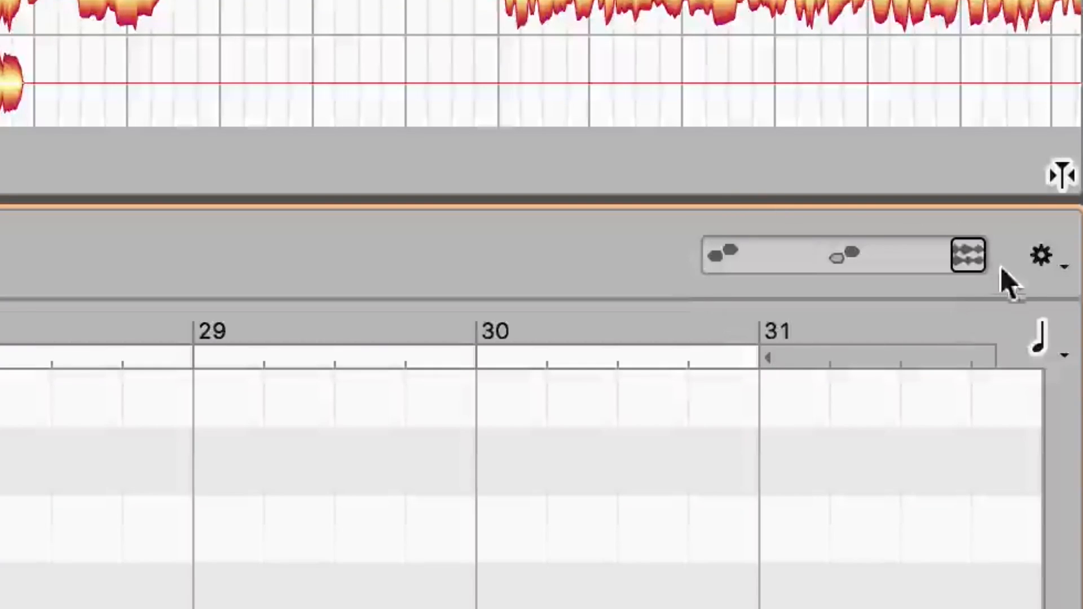
Set the Editing Mix to edited blobs only and play the passage from about bar 22
left_click(970, 259)
left_click_drag(774, 264, 725, 261)
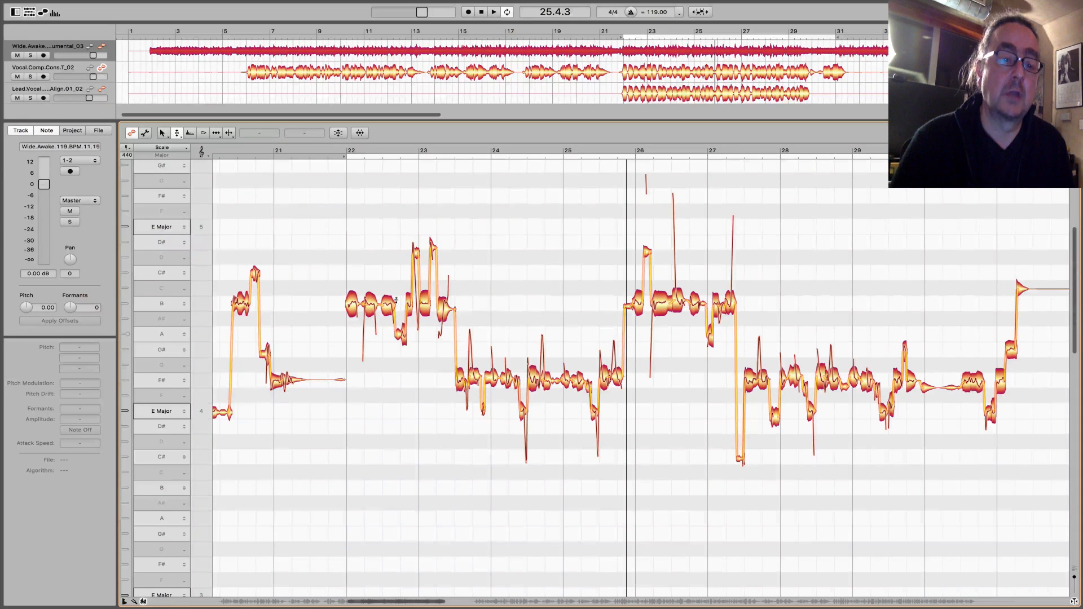
left_click(335, 152)
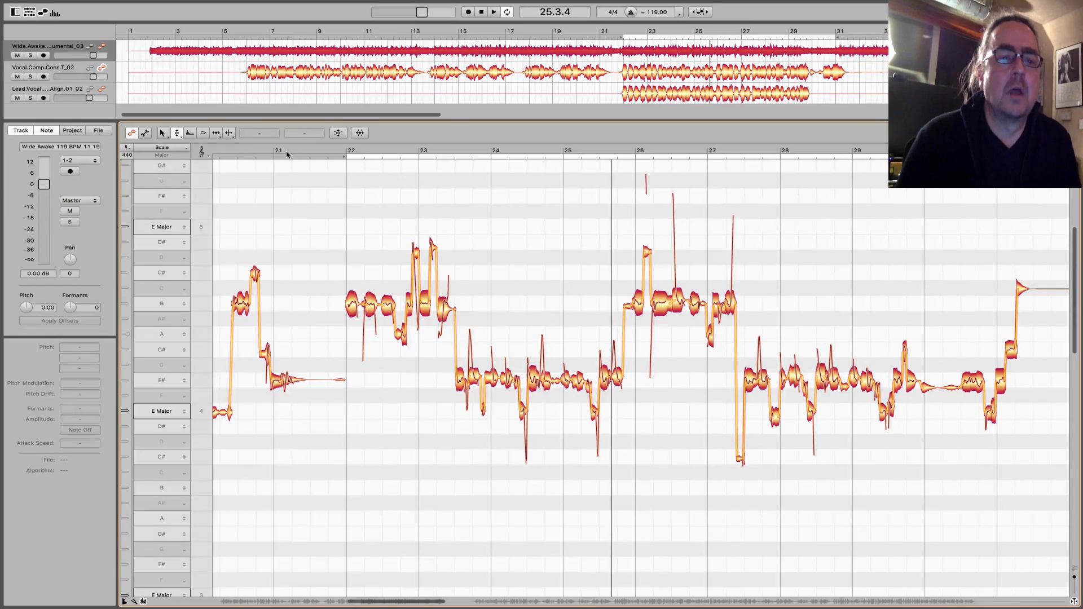
Show the lead vocal double track's notes as a reference behind the editable Vocal.Comp.Cons.T_02 track
left_click(103, 90)
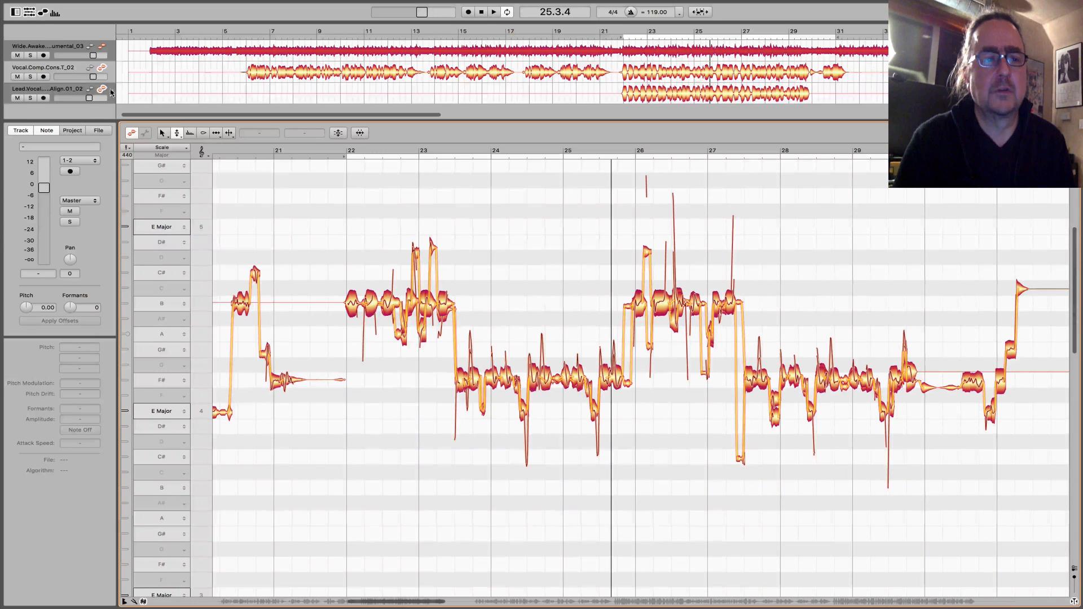
left_click(93, 92)
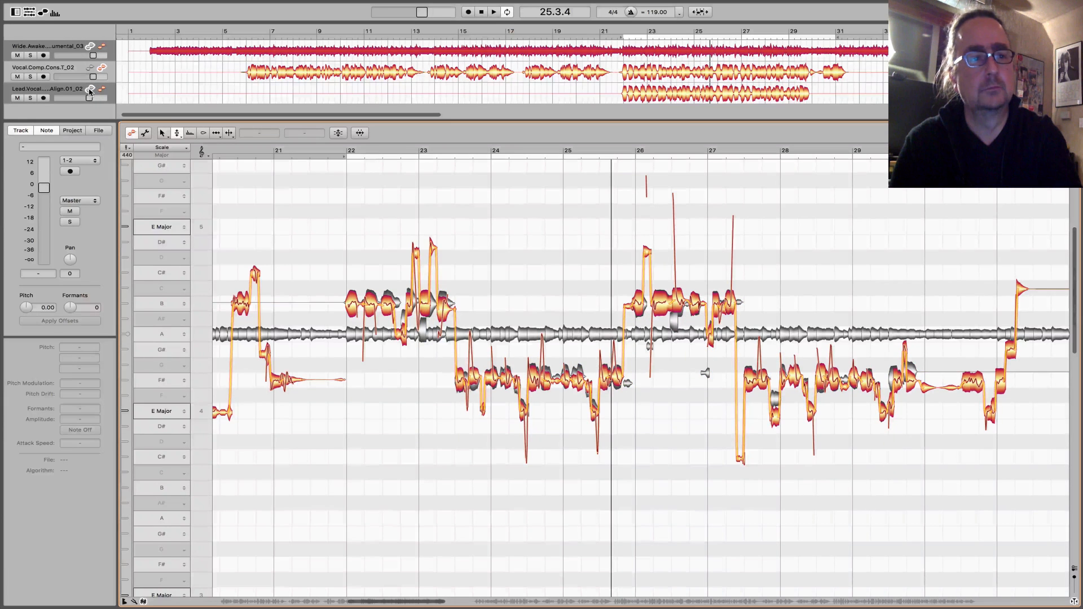
left_click(90, 90)
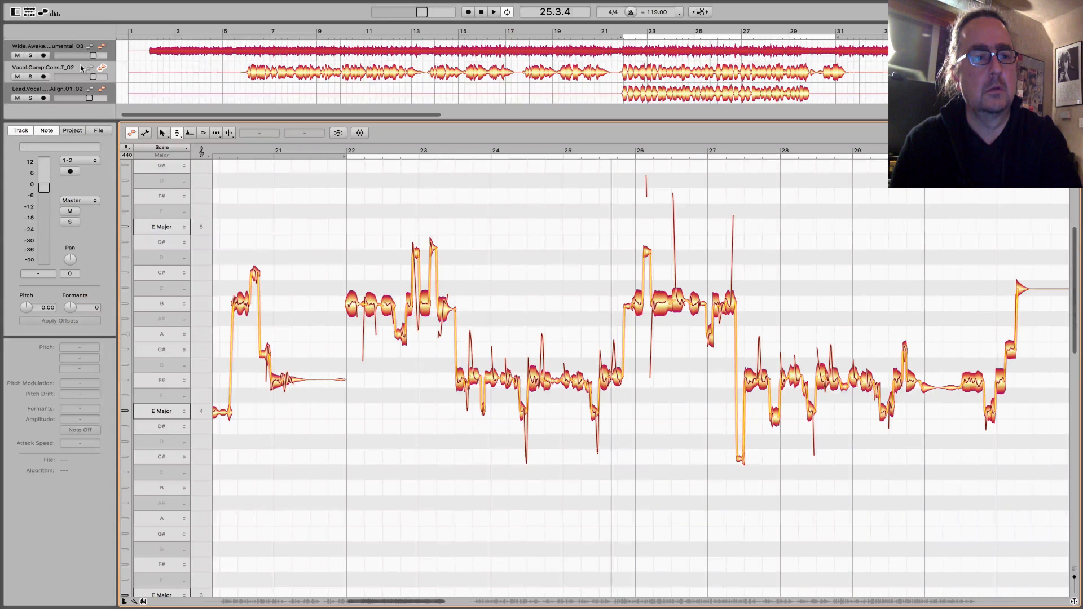
left_click(82, 67)
left_click(90, 90)
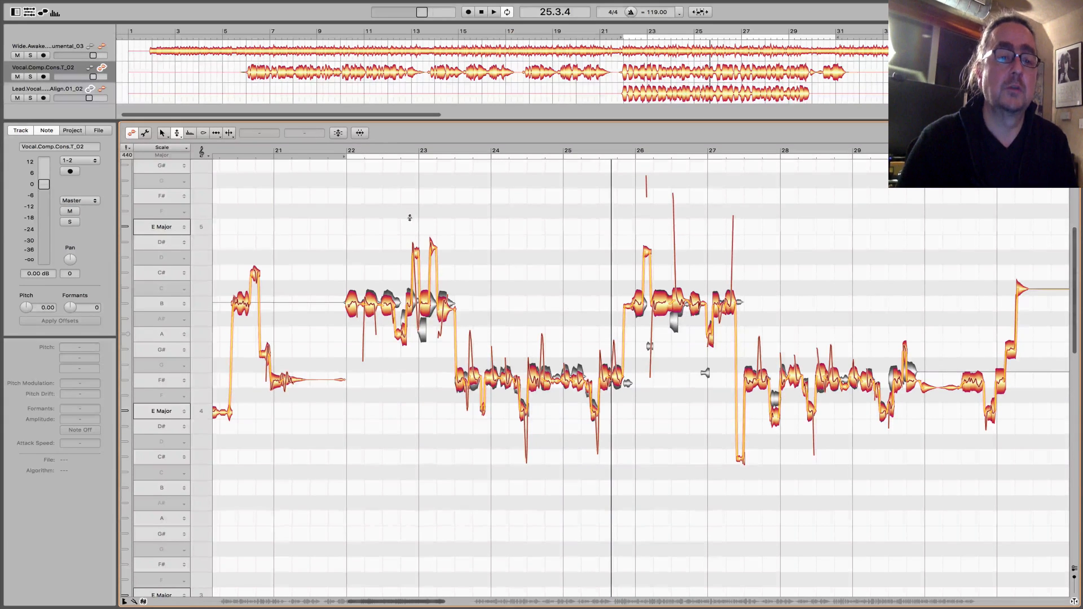
Play the passage from bar 22, then replay it with the Editing Mix set to Plus Referenced Blobs
left_click(384, 150)
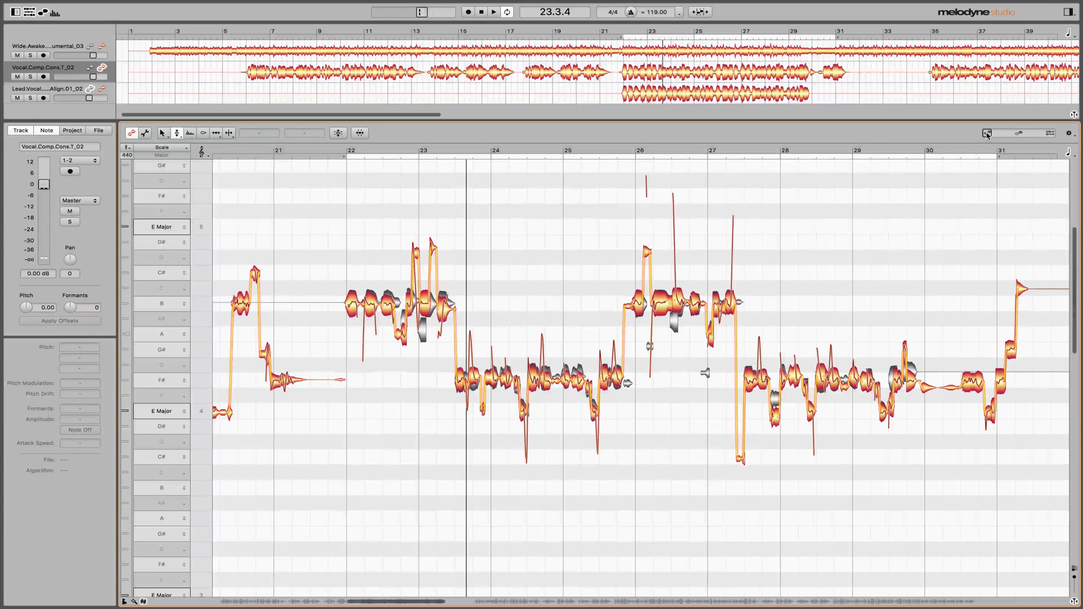
left_click_drag(987, 135, 1018, 135)
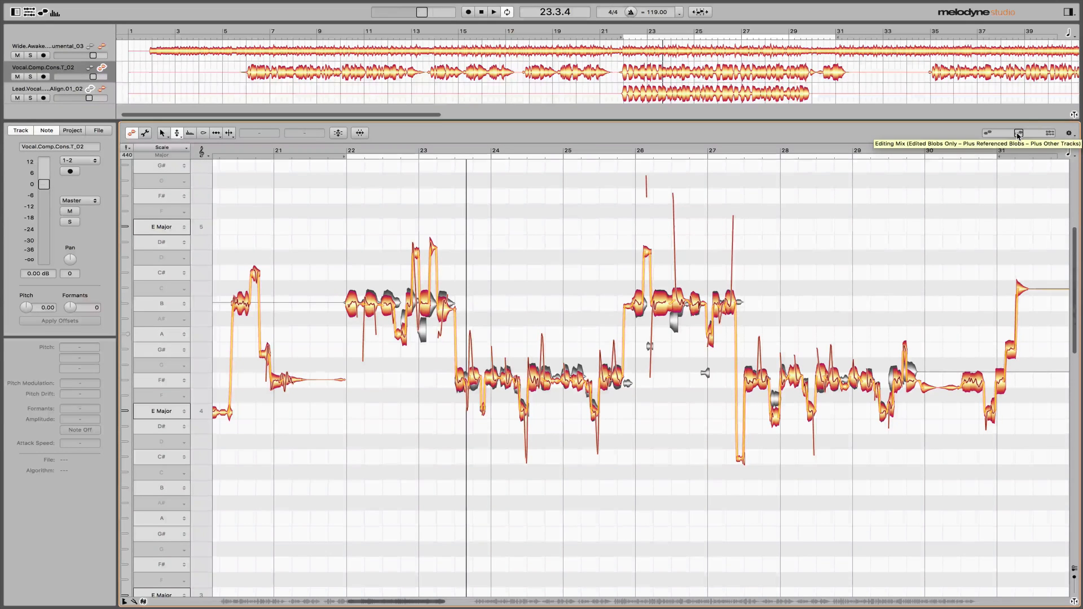
left_click(391, 150)
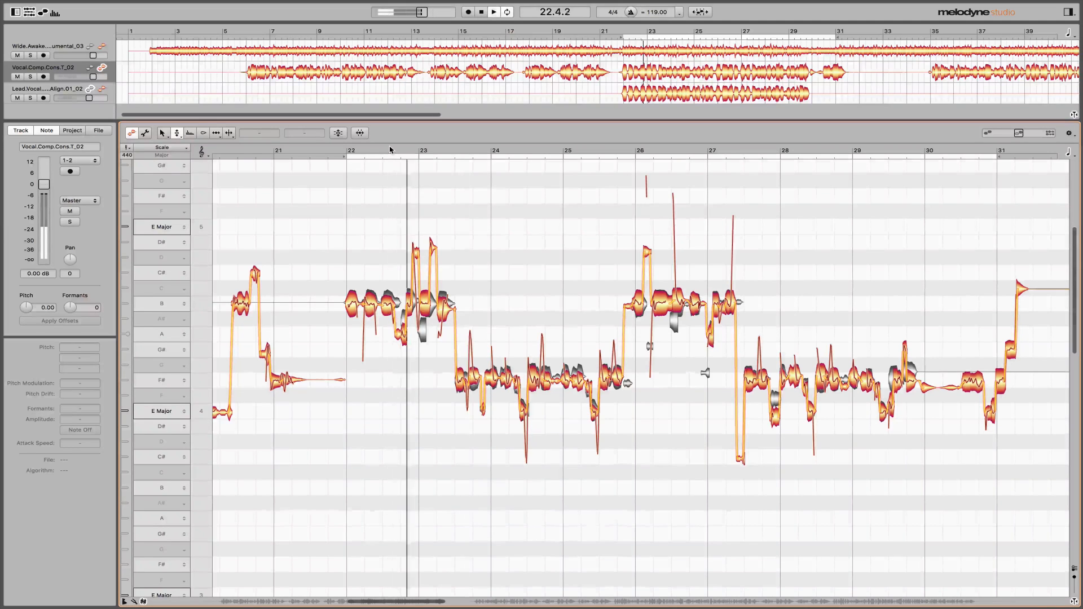
key("space")
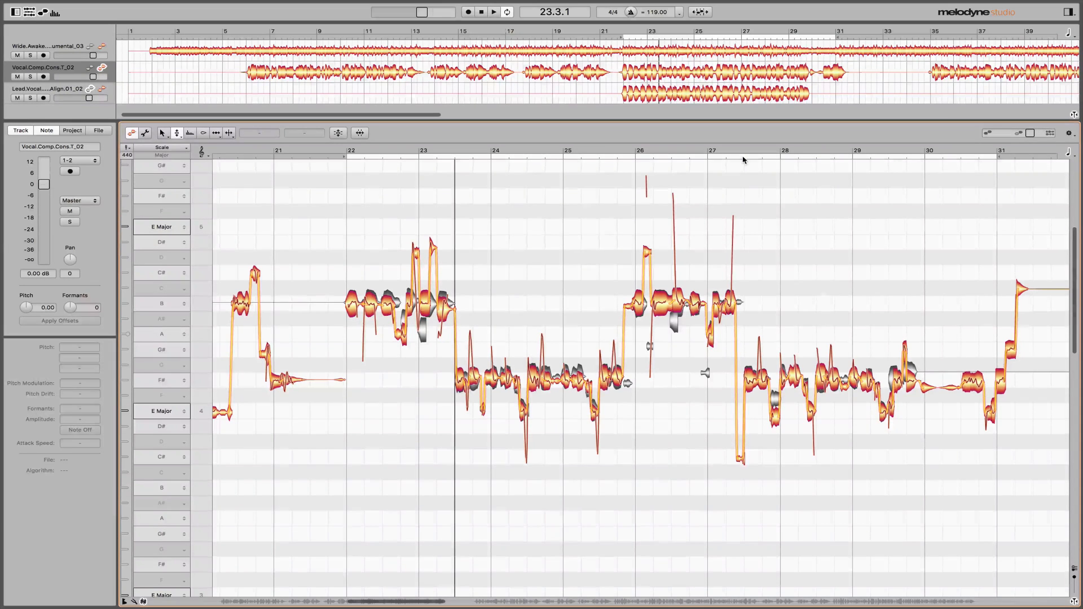
Move the Editing Mix about halfway between referenced blobs and other tracks, and play from bar 22
mouse_move(1028, 136)
left_mouse_down()
mouse_move(1047, 136)
mouse_move(1029, 138)
left_mouse_up()
left_click(376, 150)
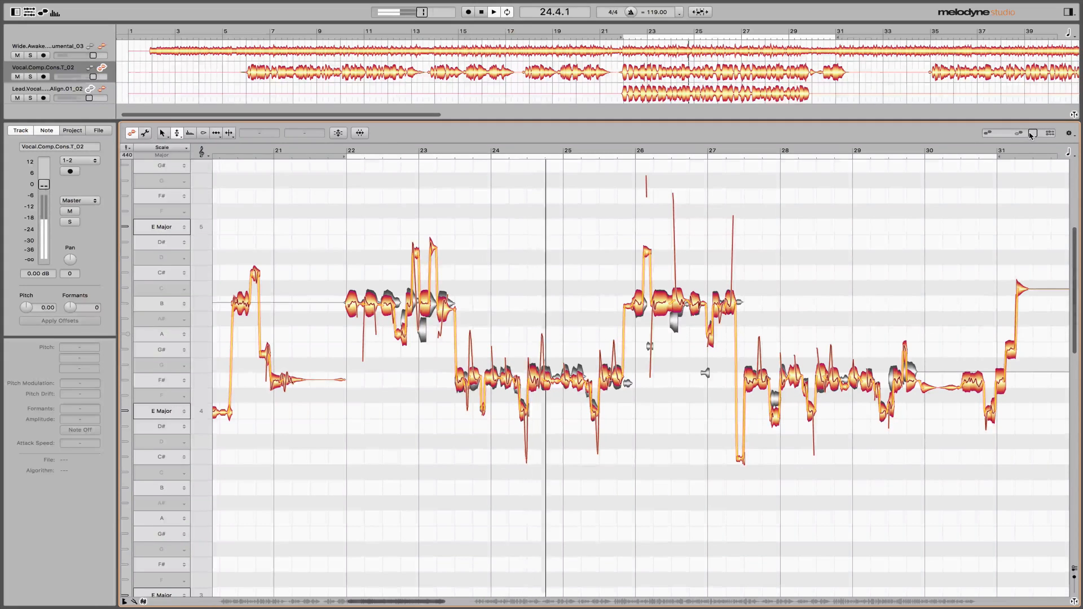
key("space")
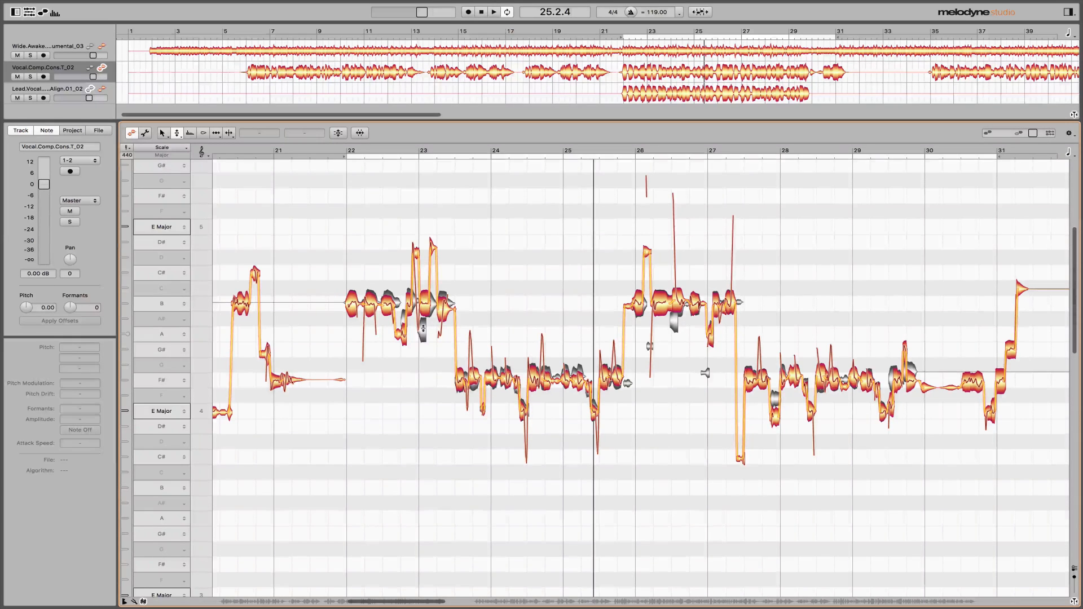
Make the lead vocal double track editable with the vocal comp as reference, and play the notes around bar 23
left_click_drag(382, 284, 577, 343)
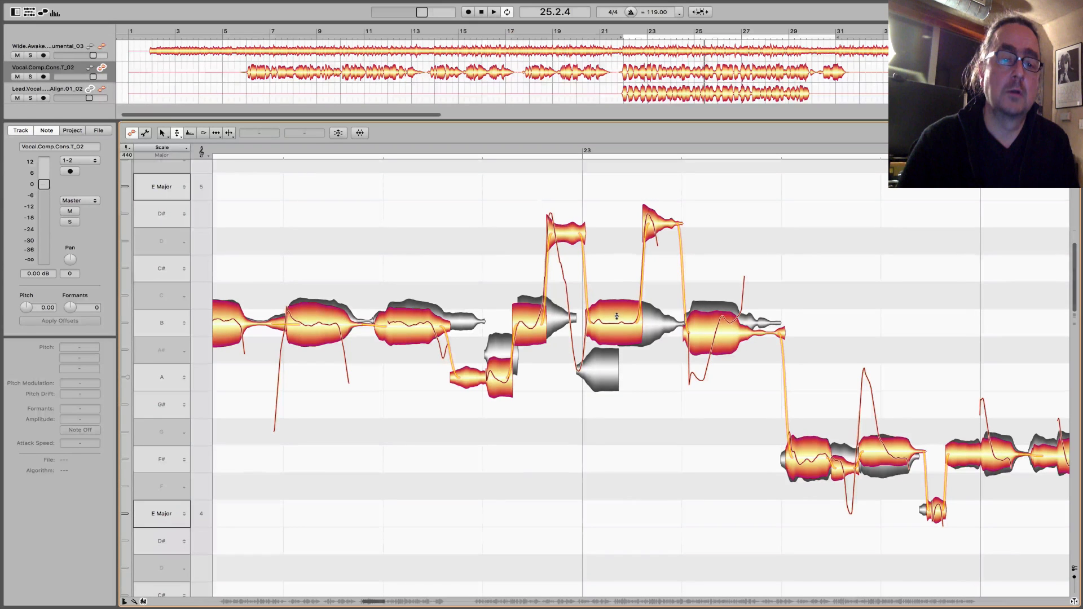
left_click(104, 90)
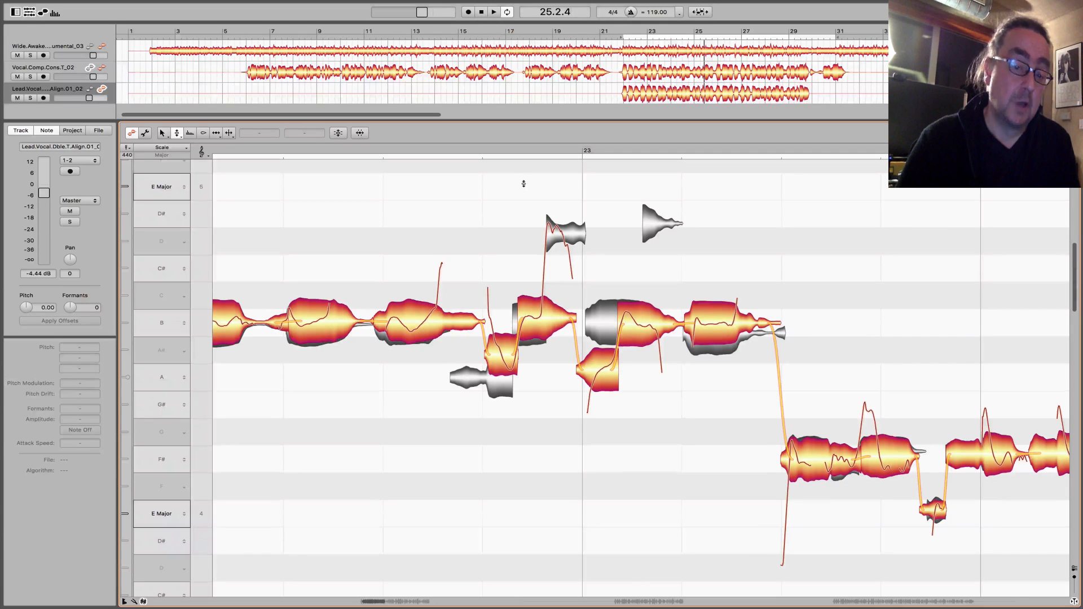
left_click(504, 151)
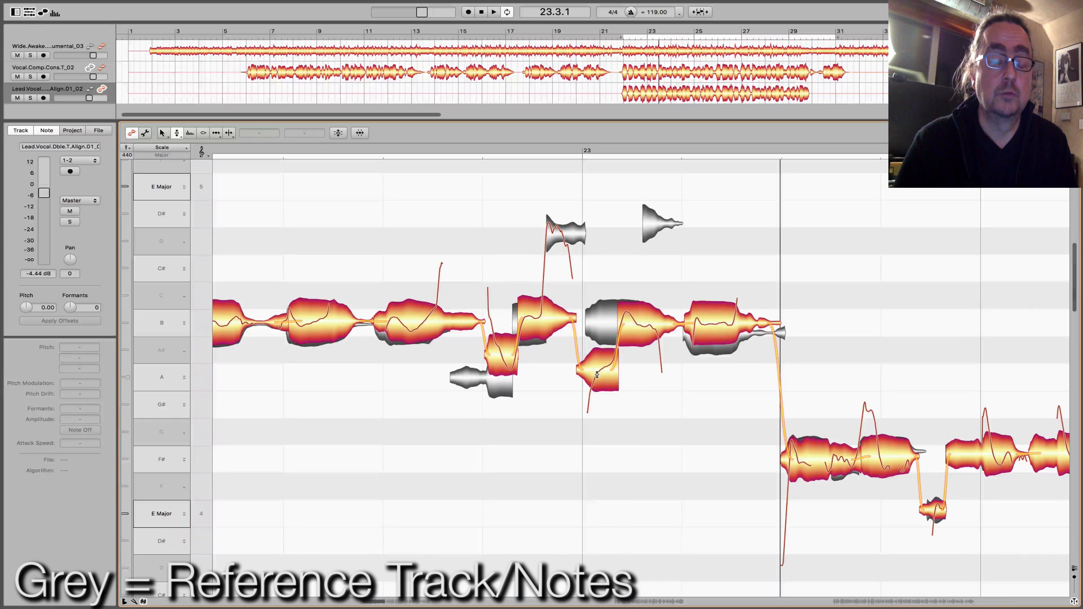
Raise the double track's A4 note at the start of bar 23 to B4 with 0 ct offset
left_click(596, 374)
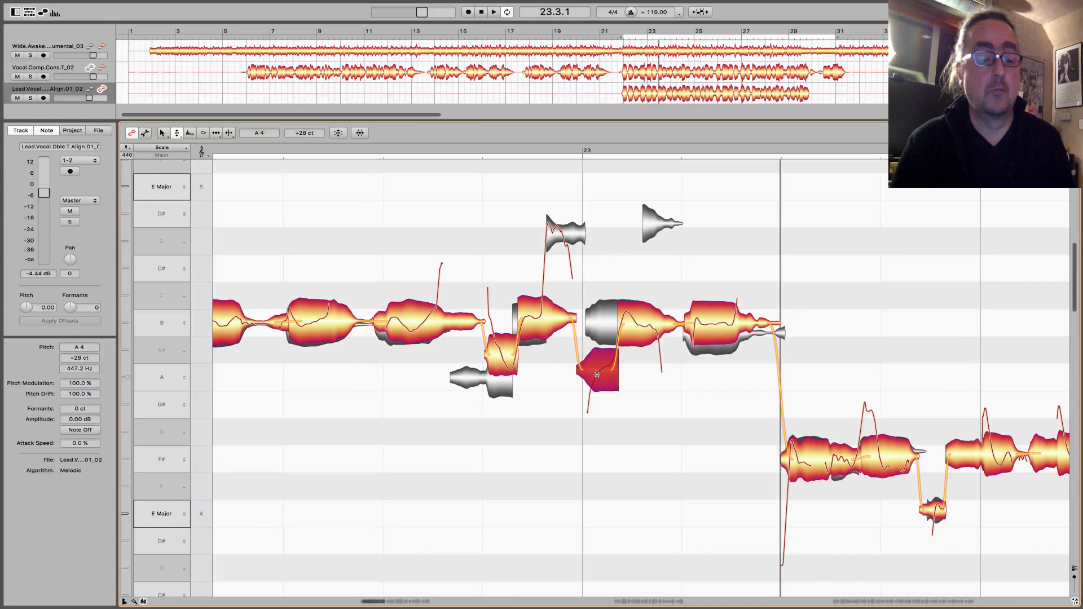
mouse_move(597, 374)
left_mouse_down()
mouse_move(597, 337)
mouse_move(596, 370)
left_mouse_up()
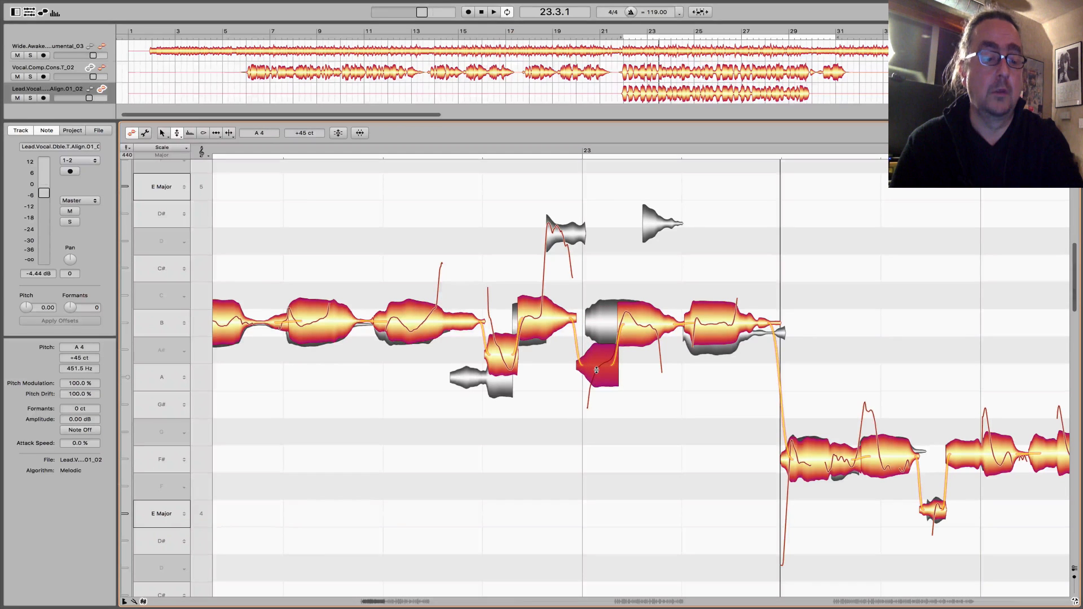
left_click_drag(596, 370, 597, 335)
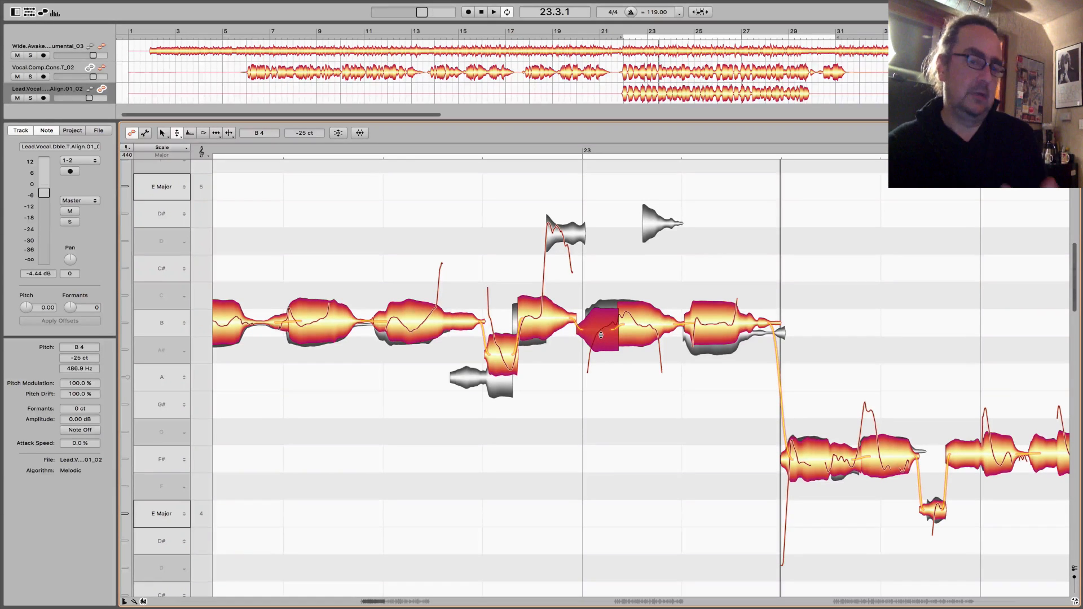
left_click_drag(601, 331, 603, 325)
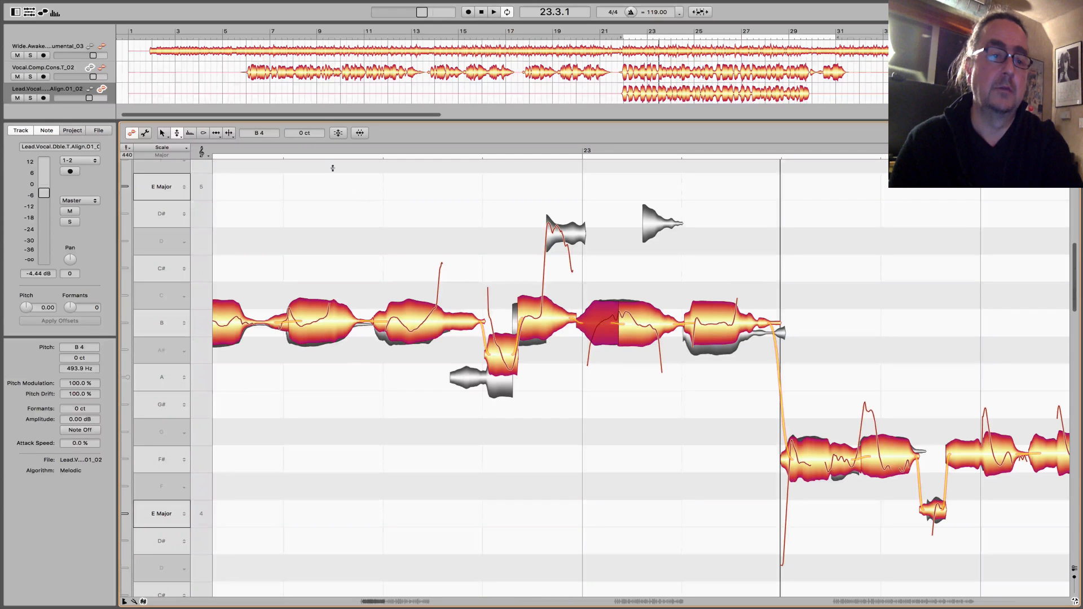
Play the corrected passage into bar 23 and compare the double's notes with the vocal comp's notes
left_click(506, 151)
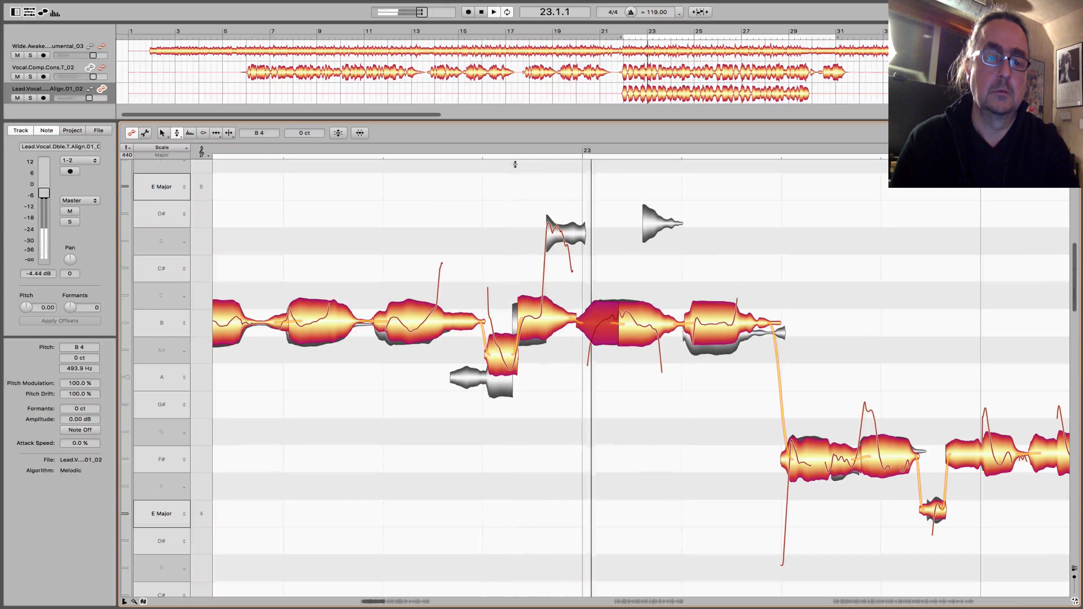
left_click(508, 149)
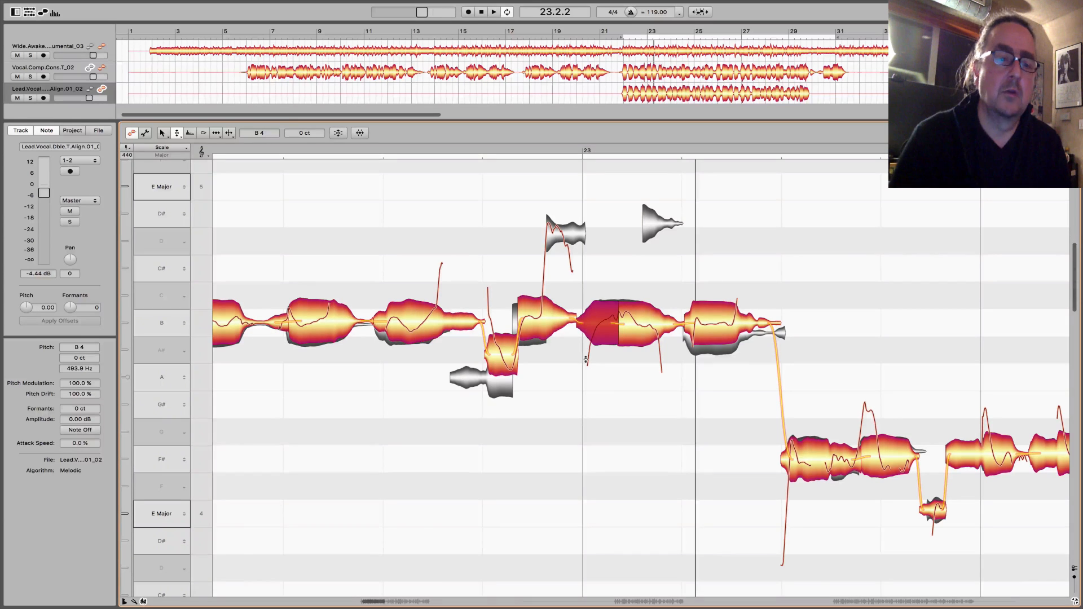
left_click(102, 69)
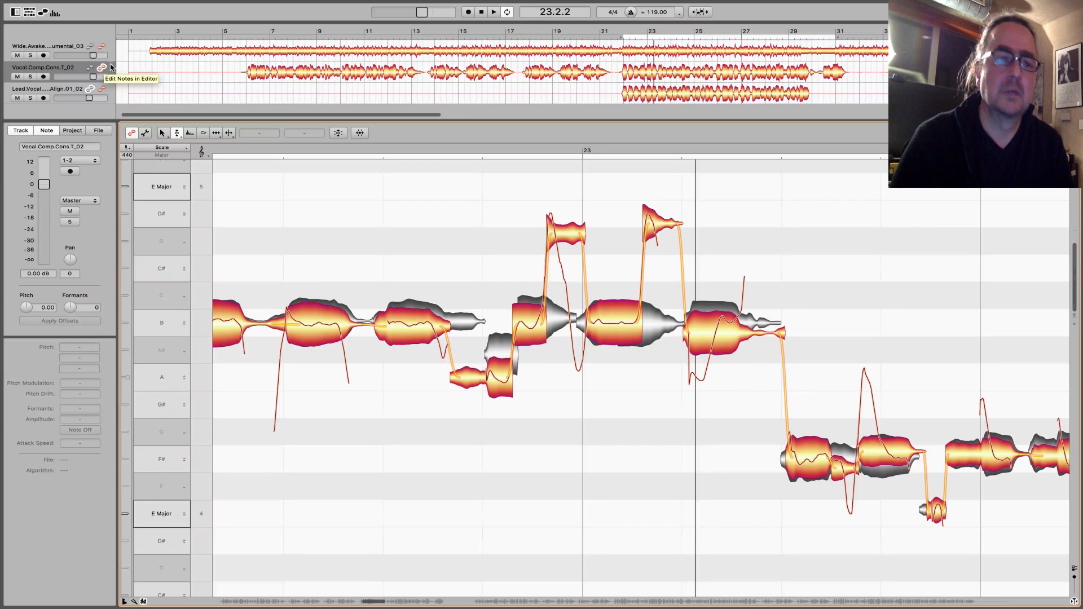
left_click(102, 90)
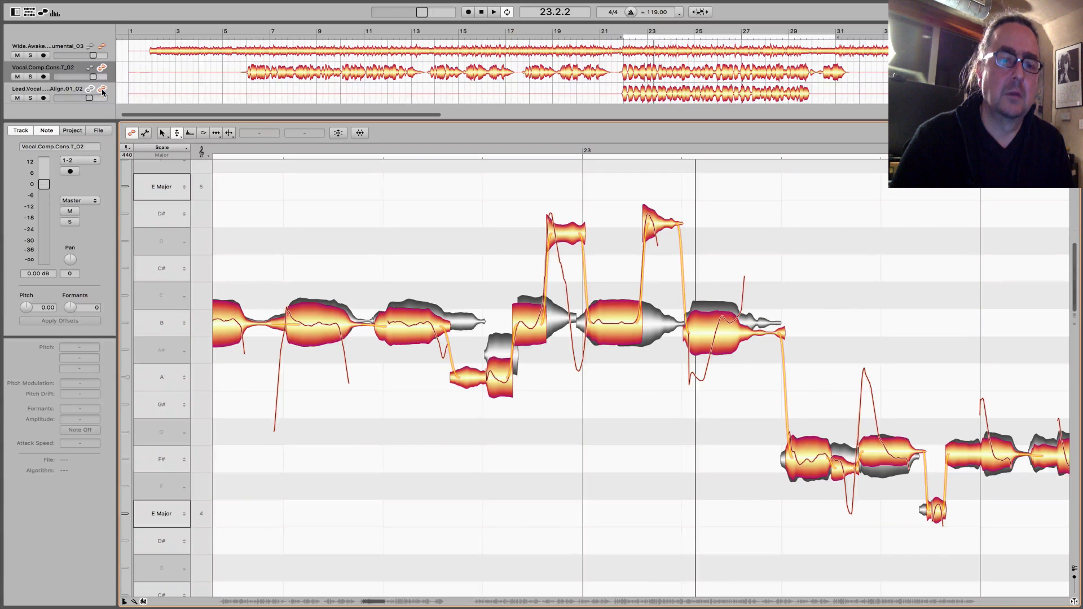
Reduce the Pitch Modulation of the double's corrected B4 note at bar 23 to 45% and play the passage
left_click(598, 322)
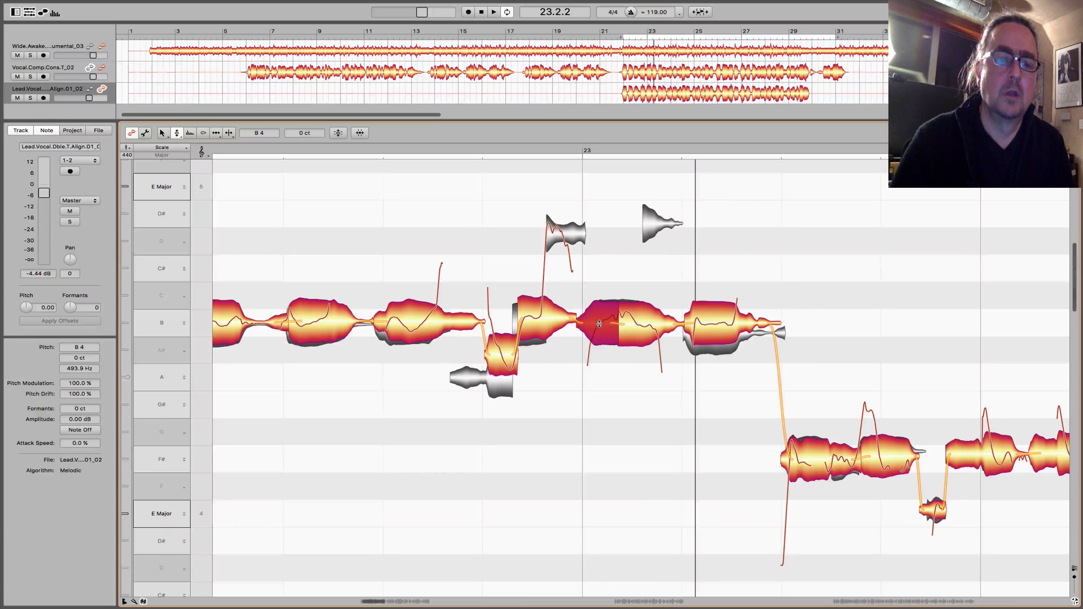
right_click(599, 324)
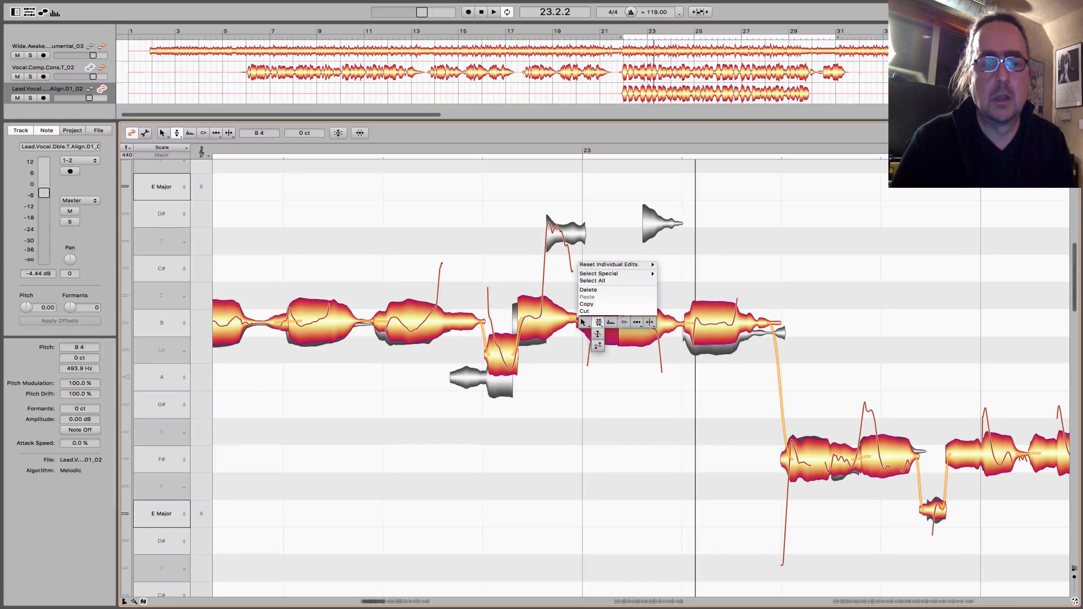
left_click(598, 333)
left_click_drag(597, 336, 593, 370)
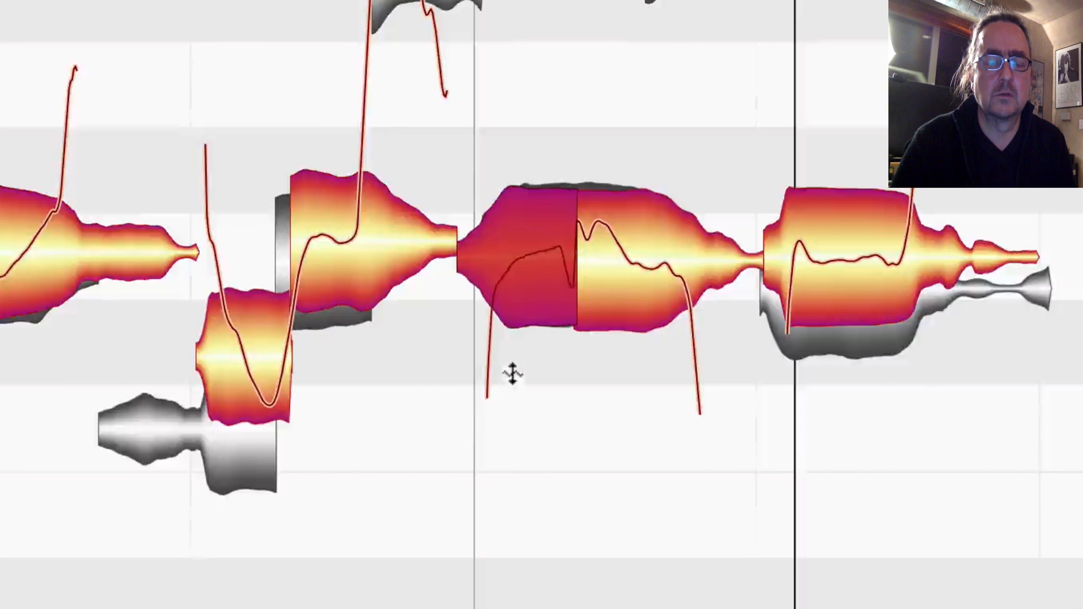
right_click(613, 348)
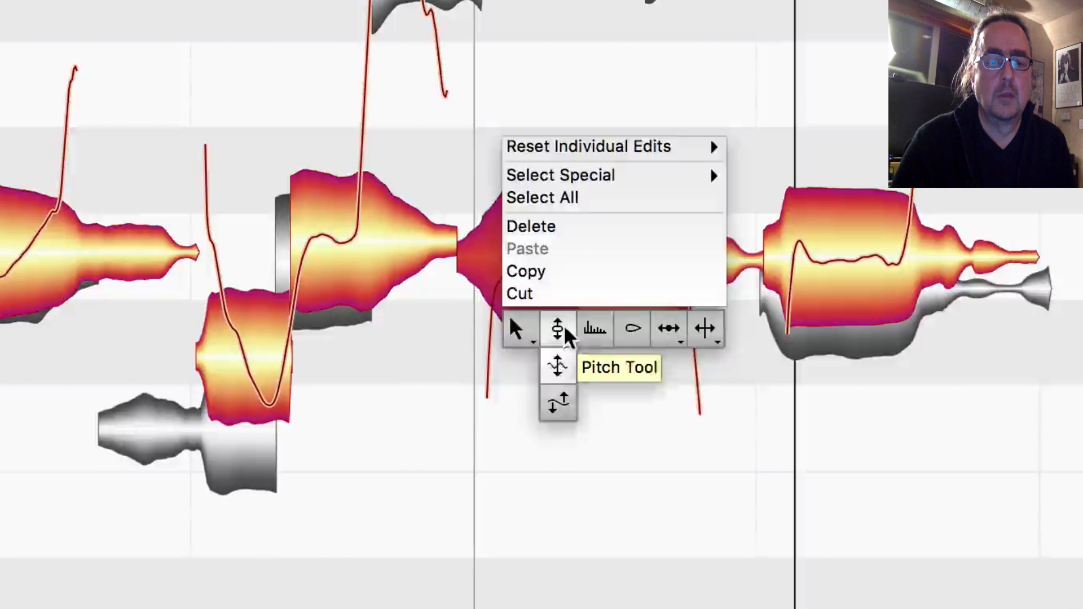
left_click(558, 362)
left_click_drag(539, 219, 530, 190)
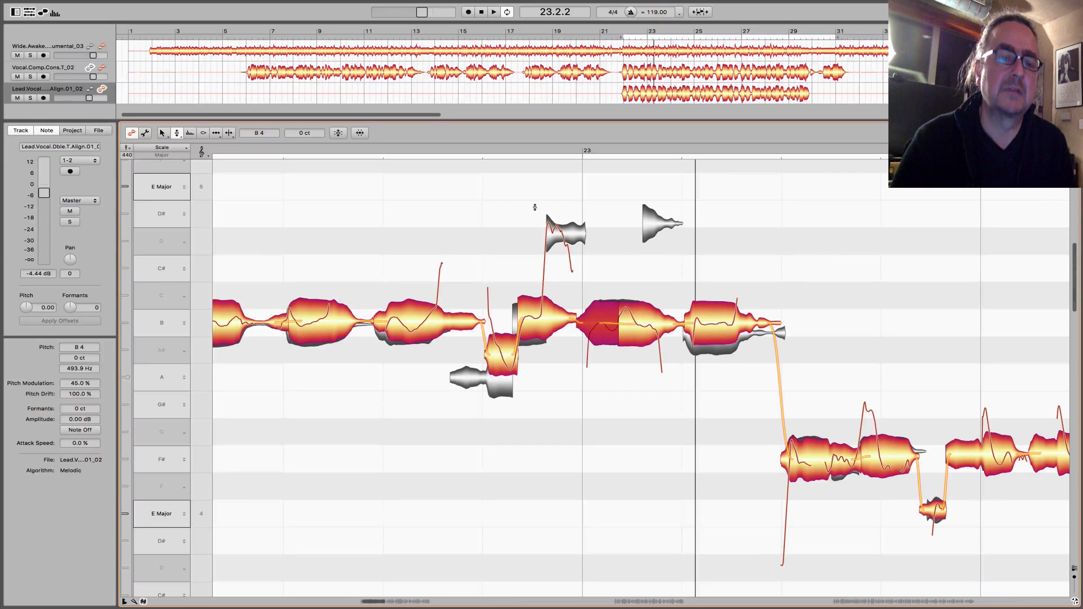
left_click(490, 149)
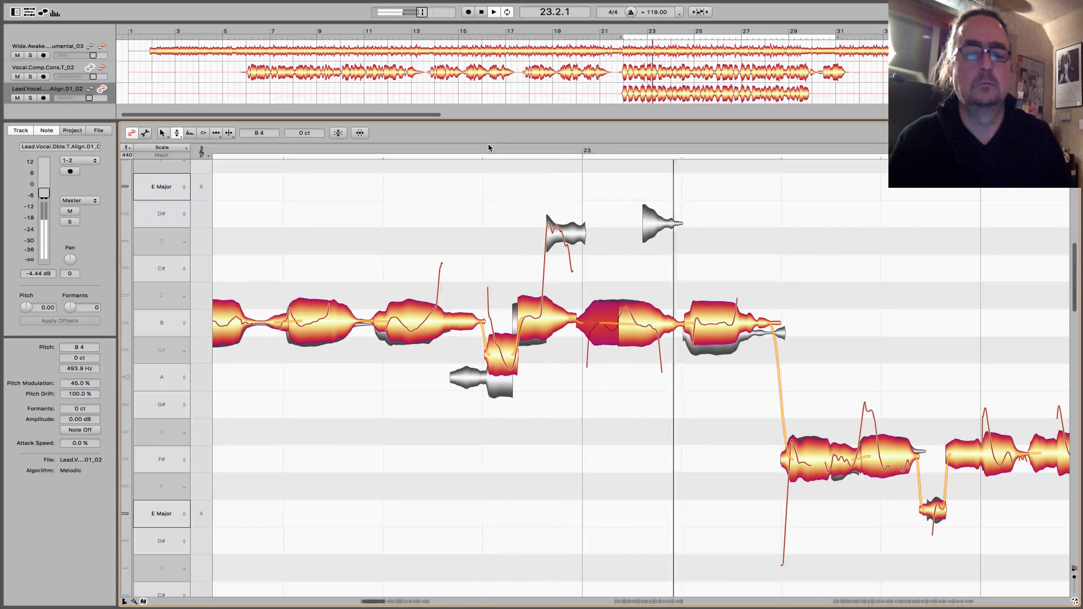
key("space")
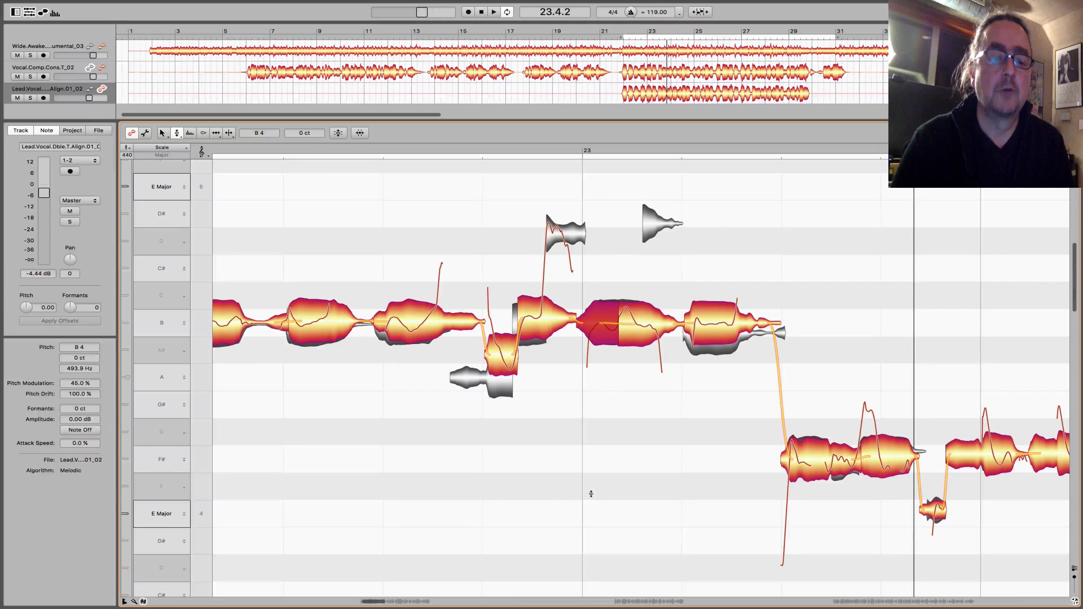
Make the Vocal.Comp.Cons.T_02 track editable and play its notes in bar 26 against the double's reference notes
left_click_drag(371, 603, 401, 602)
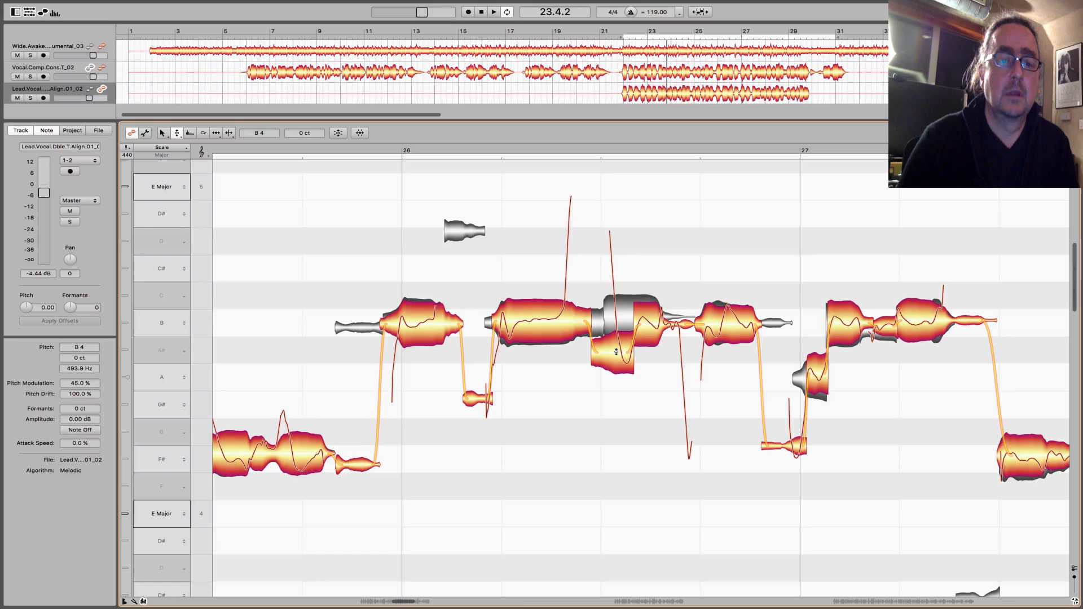
left_click(106, 69)
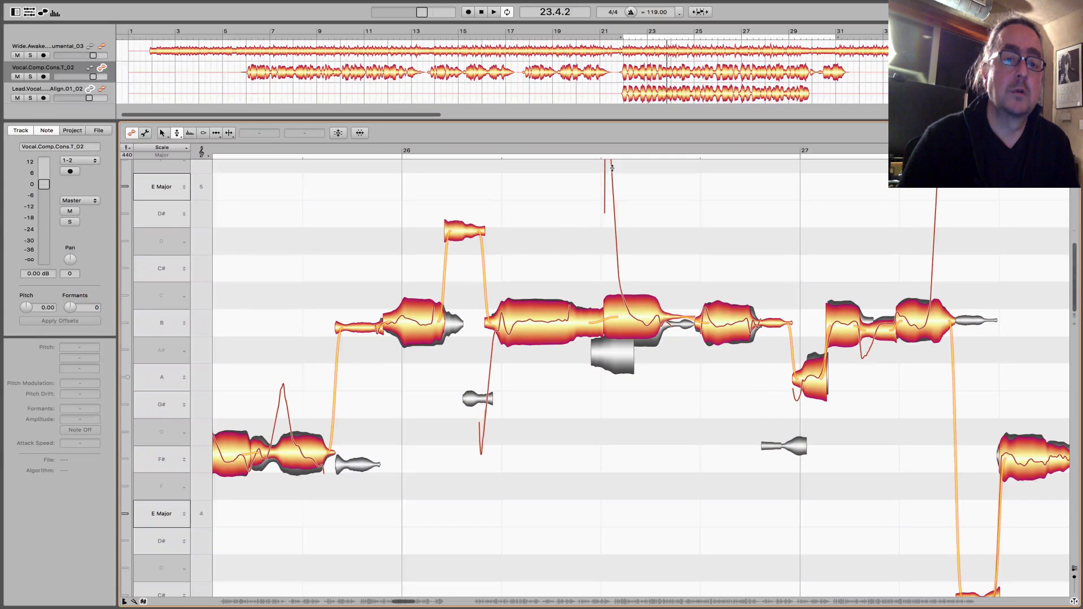
left_click(520, 150)
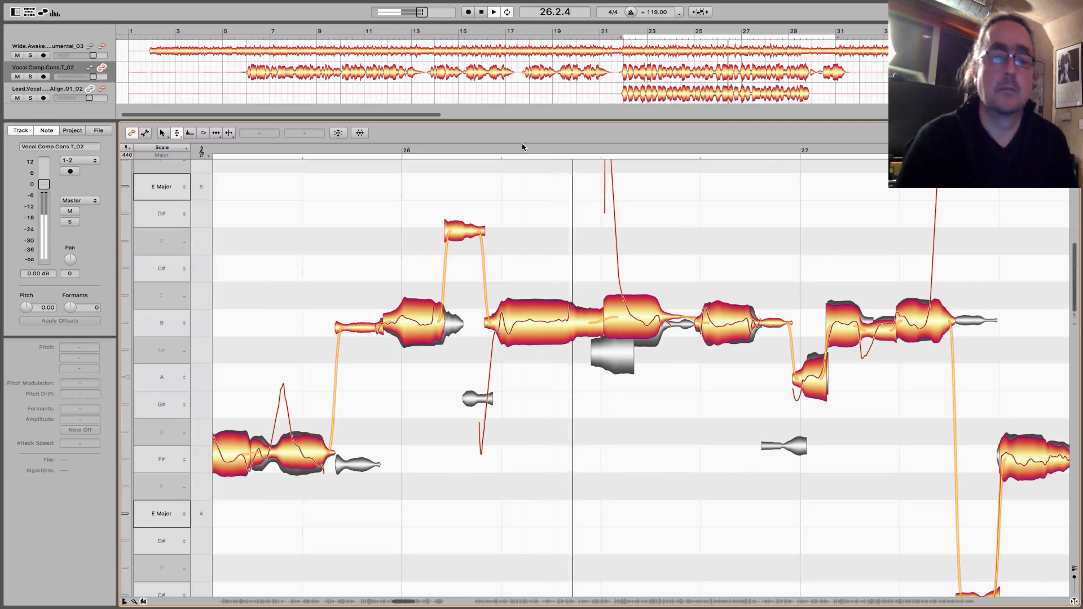
scroll(522, 151, "right", 1)
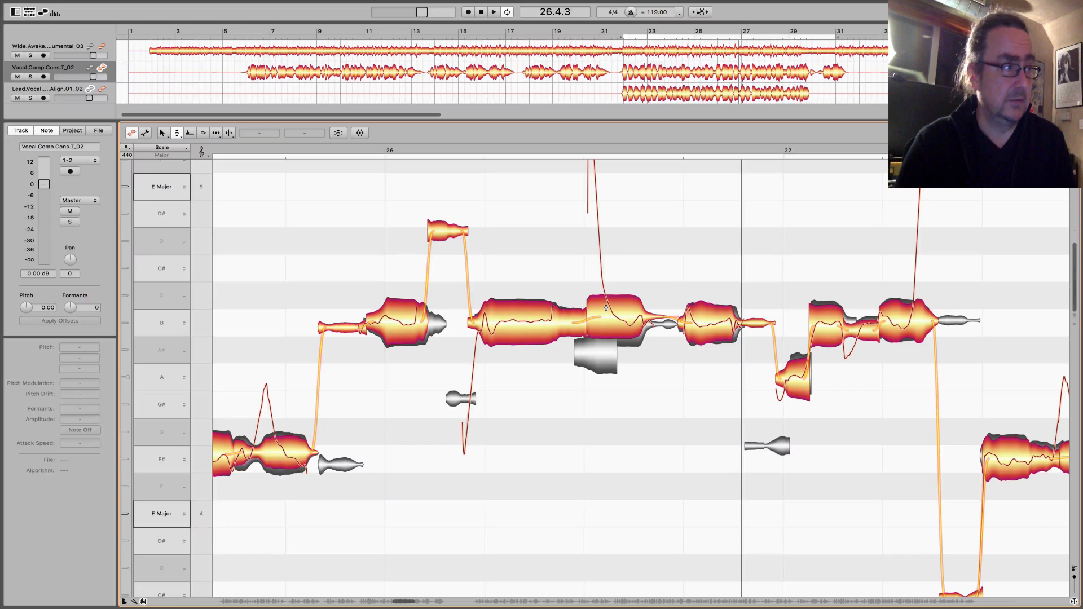
scroll(599, 216, "up", 1)
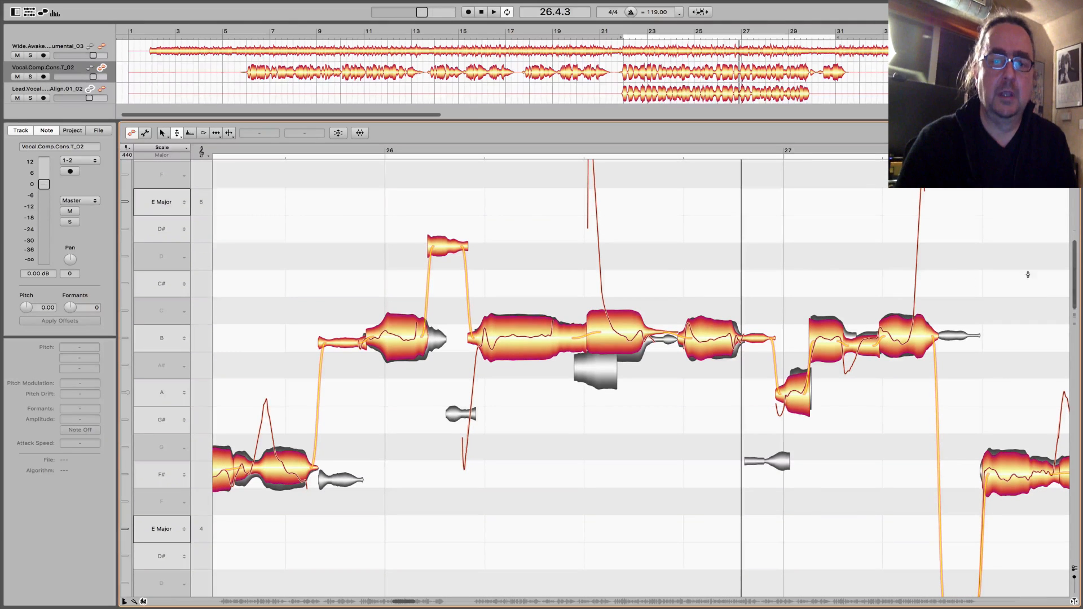
Fine-tune the pitch of the vocal comp's B4 note at the start of bar 52 with the Pitch tool
left_click_drag(1075, 297, 1075, 286)
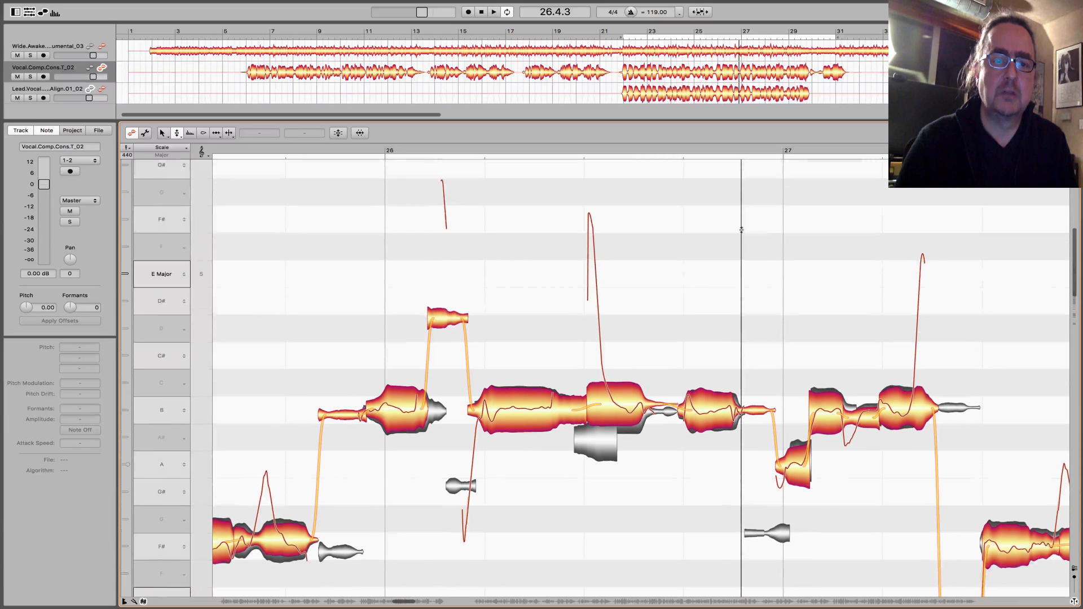
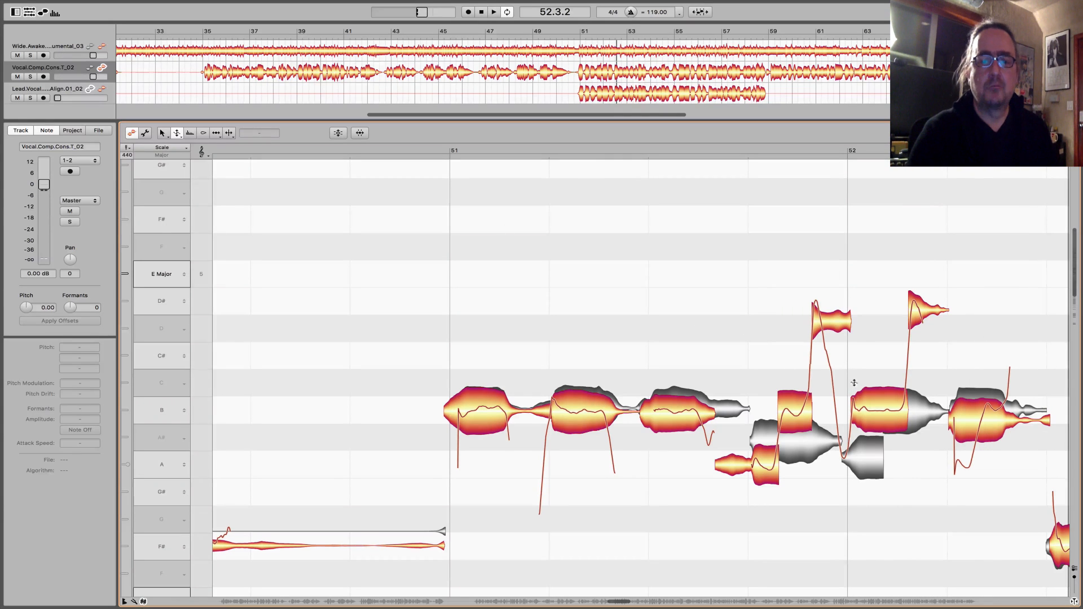
right_click(886, 367)
left_click(891, 349)
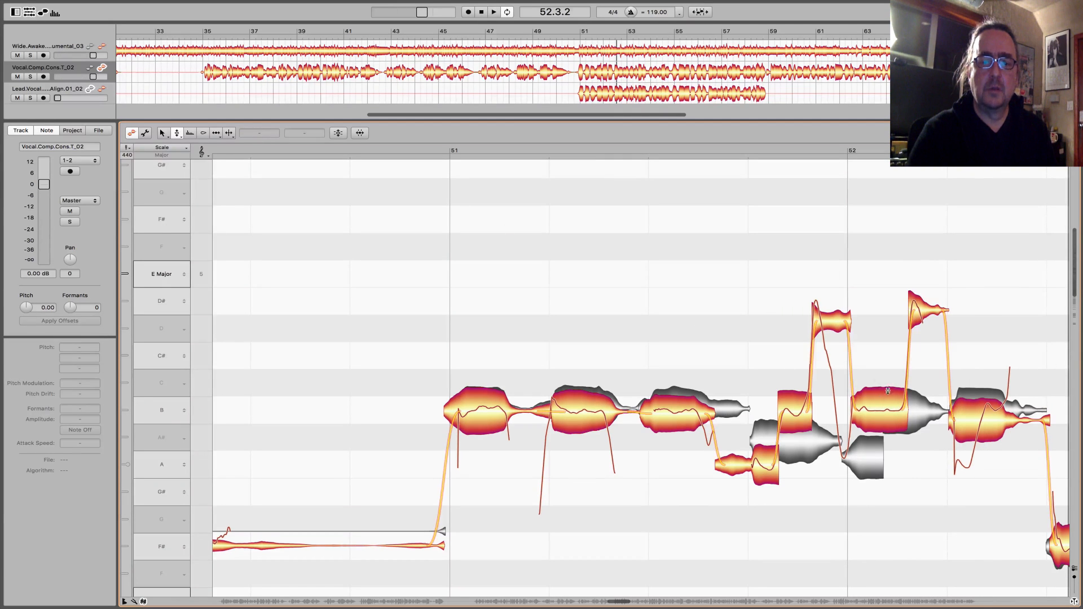
left_click(883, 404)
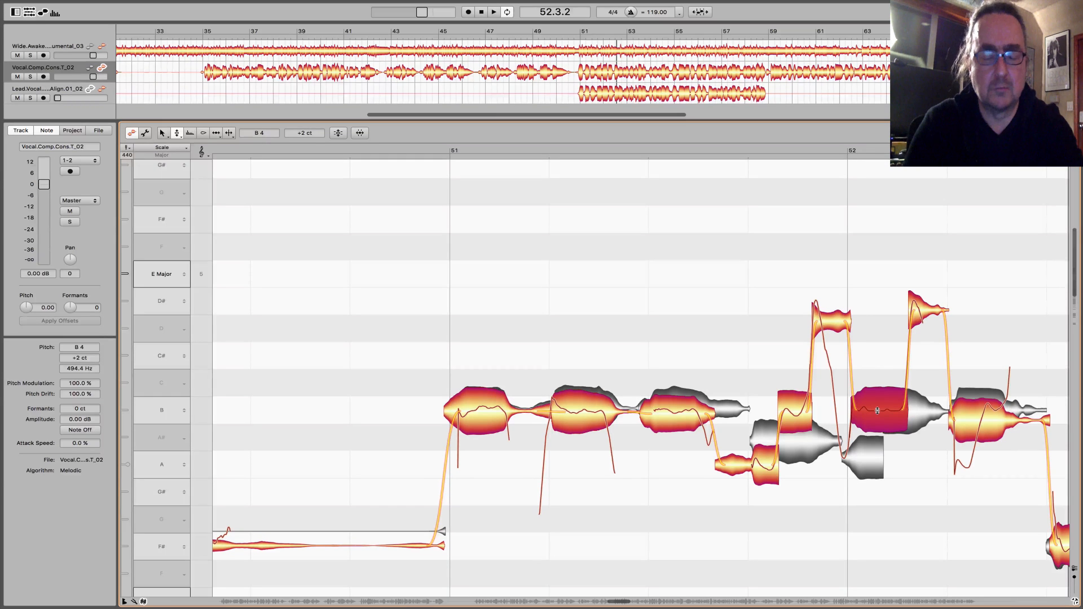
left_click_drag(877, 411, 877, 410)
left_click(701, 344)
Play the vocal comp's passage through bar 52 and compare its notes with the grey reference notes
key("space")
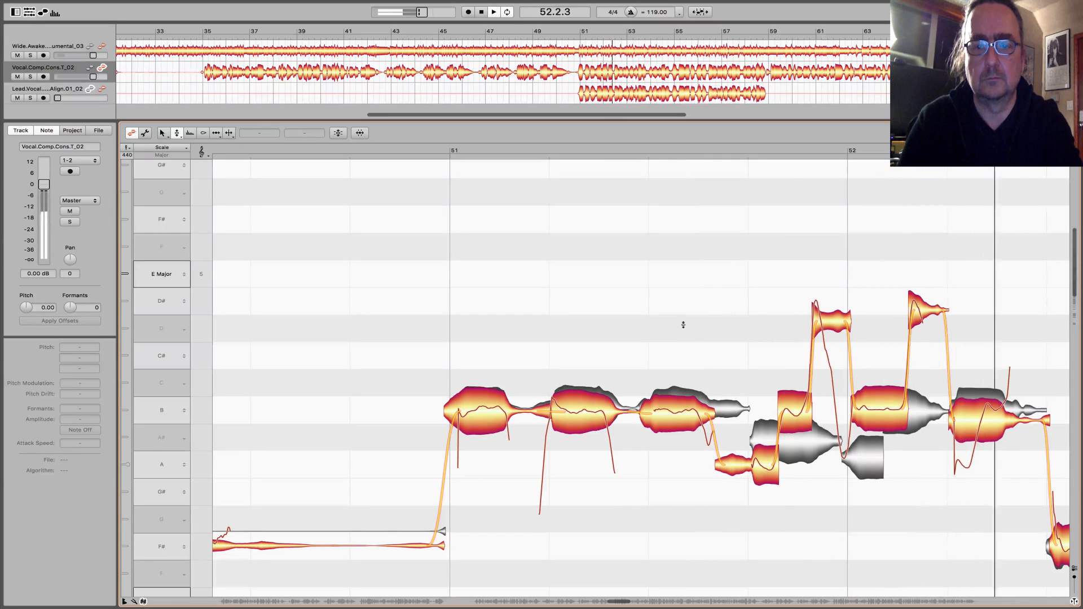
key("space")
scroll(648, 423, "left", 7)
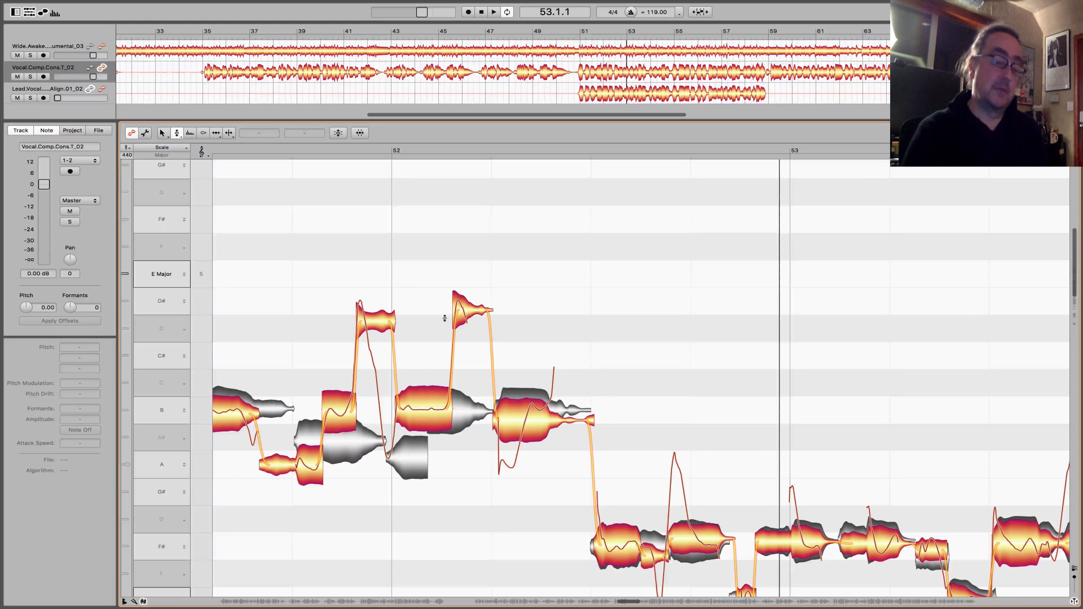
left_click(379, 151)
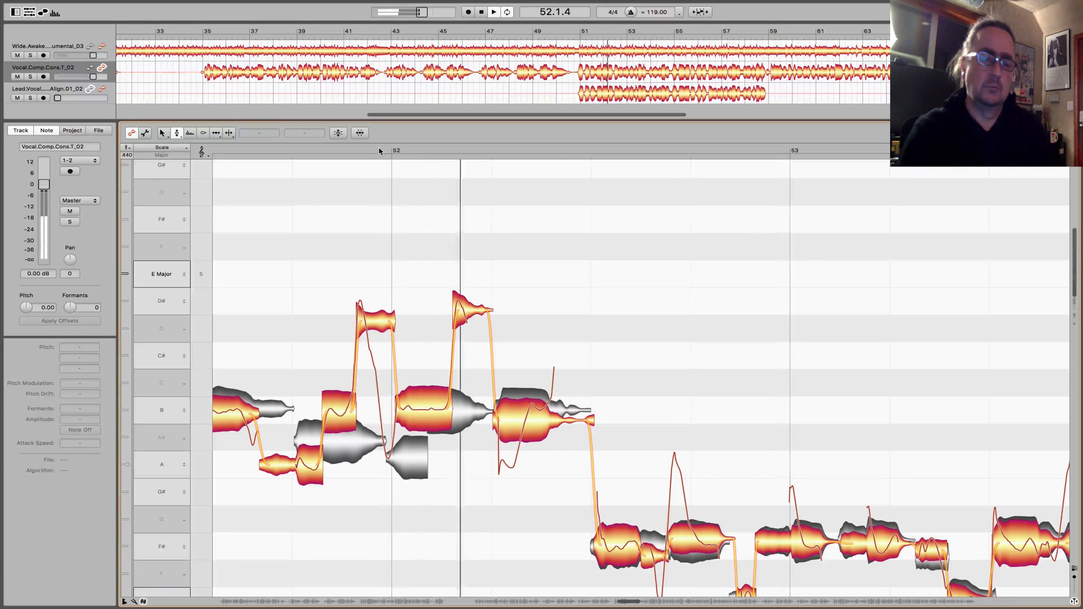
left_click(379, 151)
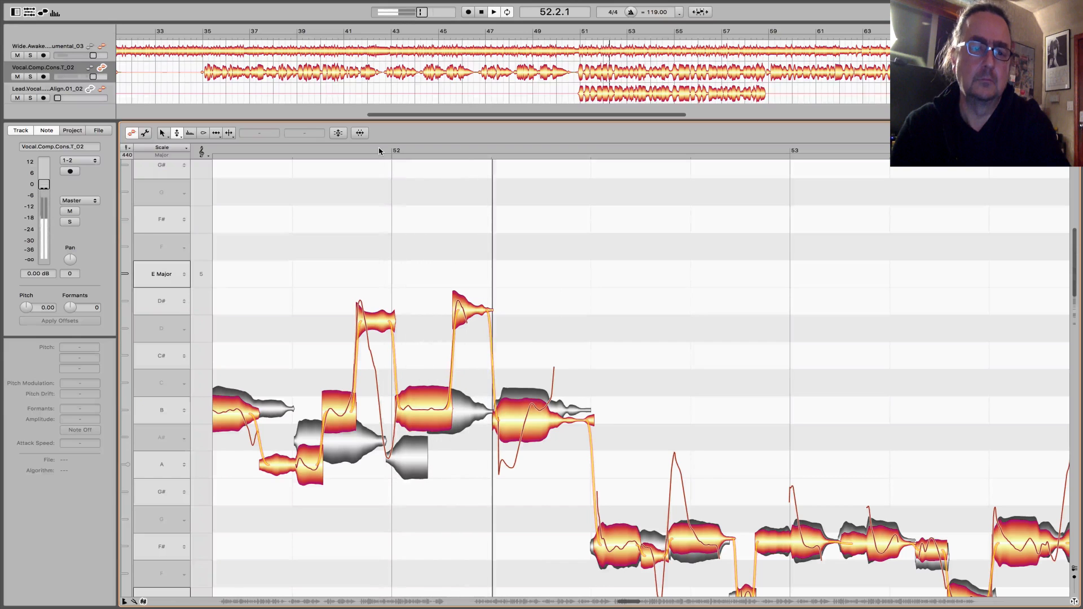
Split the long note beginning in the second beat of bar 52 and lower its first part to A4
right_click(498, 285)
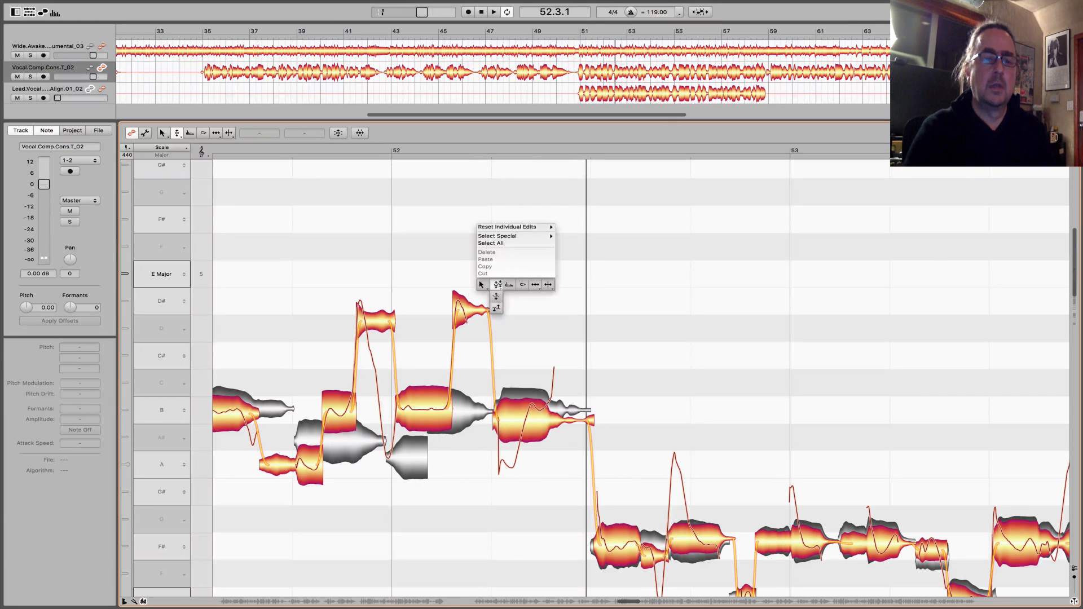
left_click(547, 287)
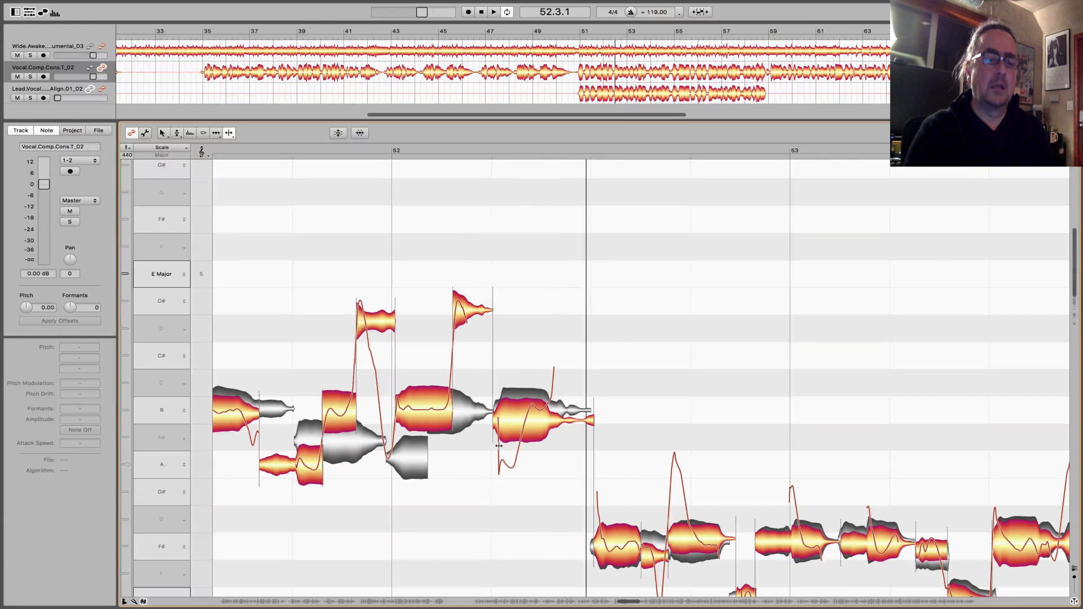
double_click(523, 421)
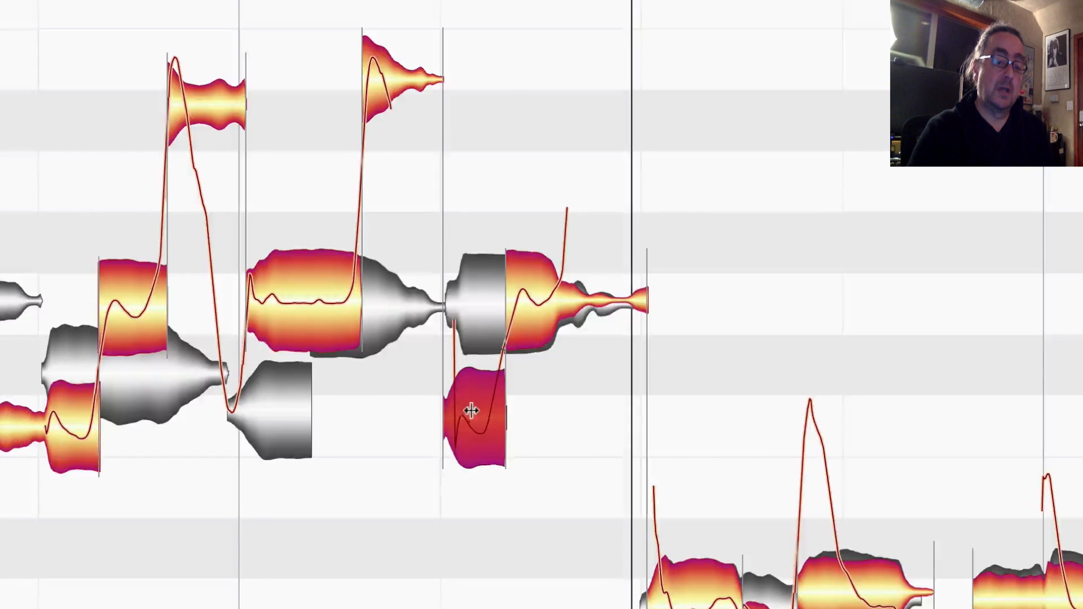
right_click(555, 411)
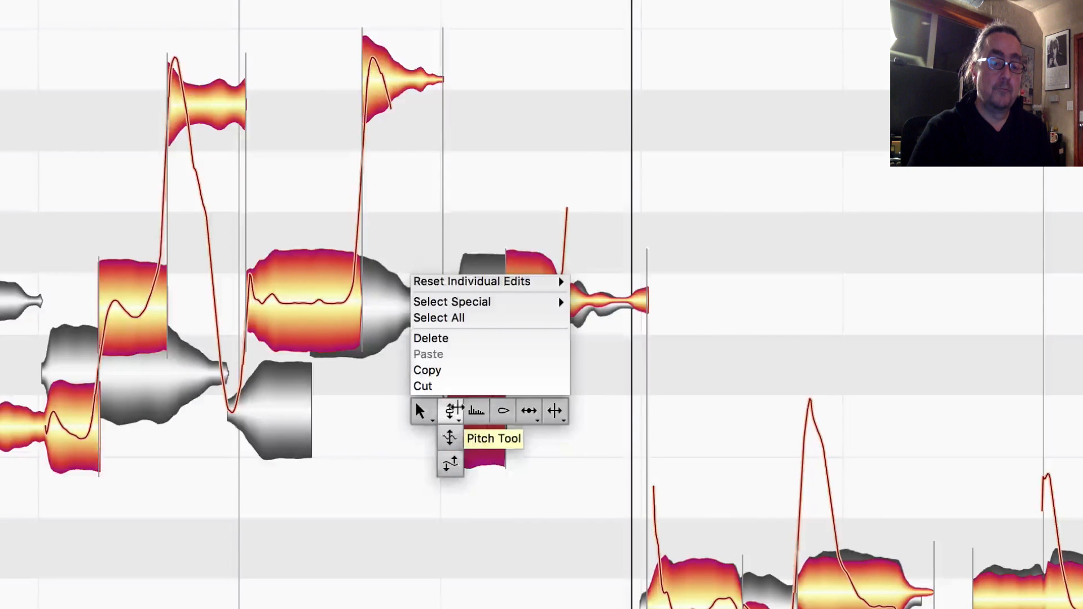
left_click(450, 411)
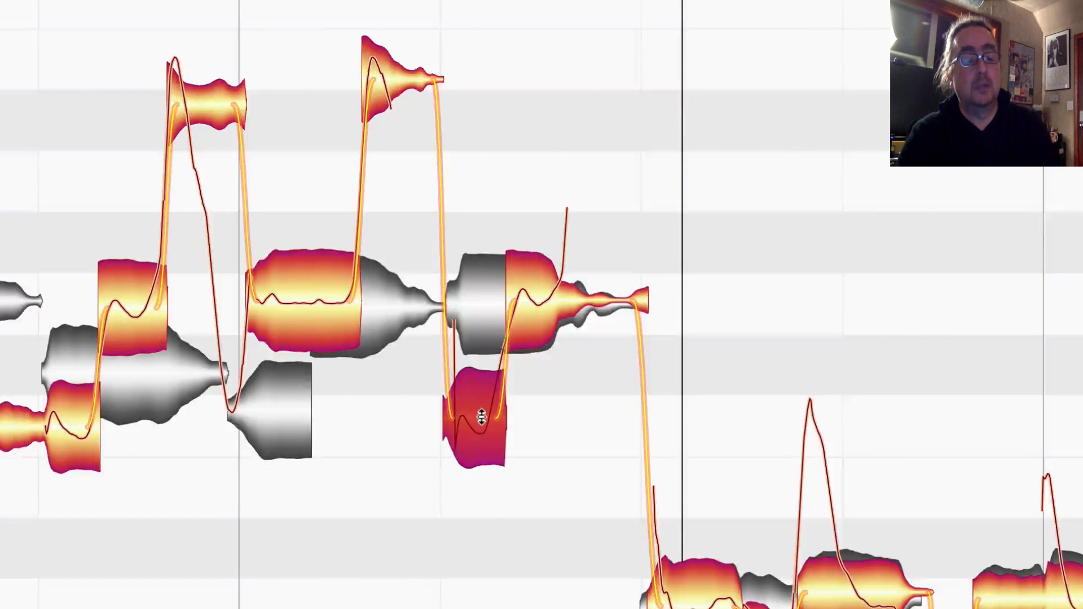
left_click_drag(481, 416, 481, 424)
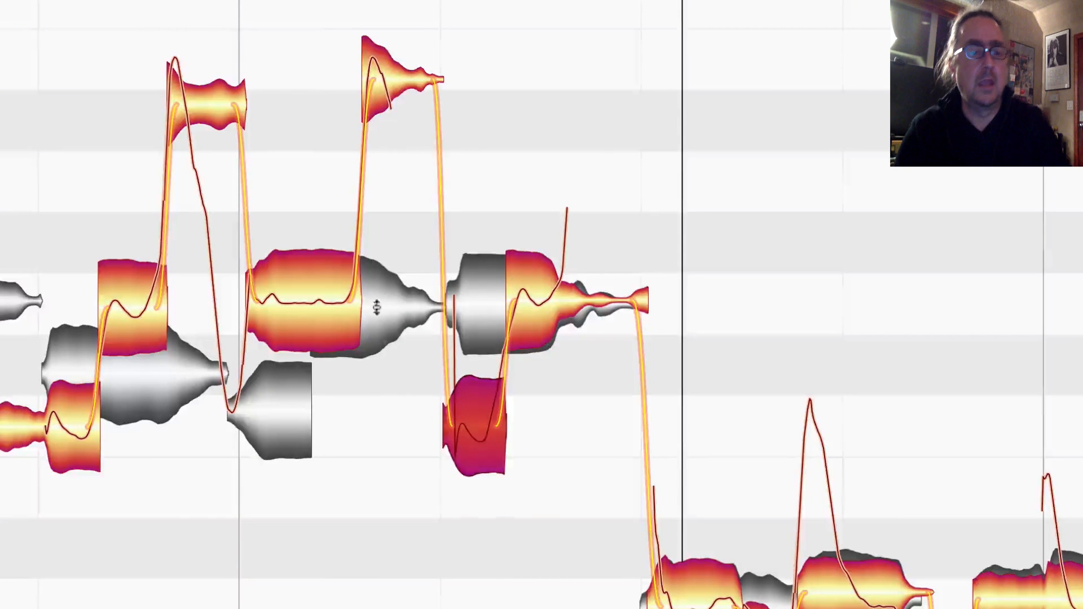
Play the split note, try its first part at B4 with -16 ct, and return it to A4
left_click(327, 173)
key("space")
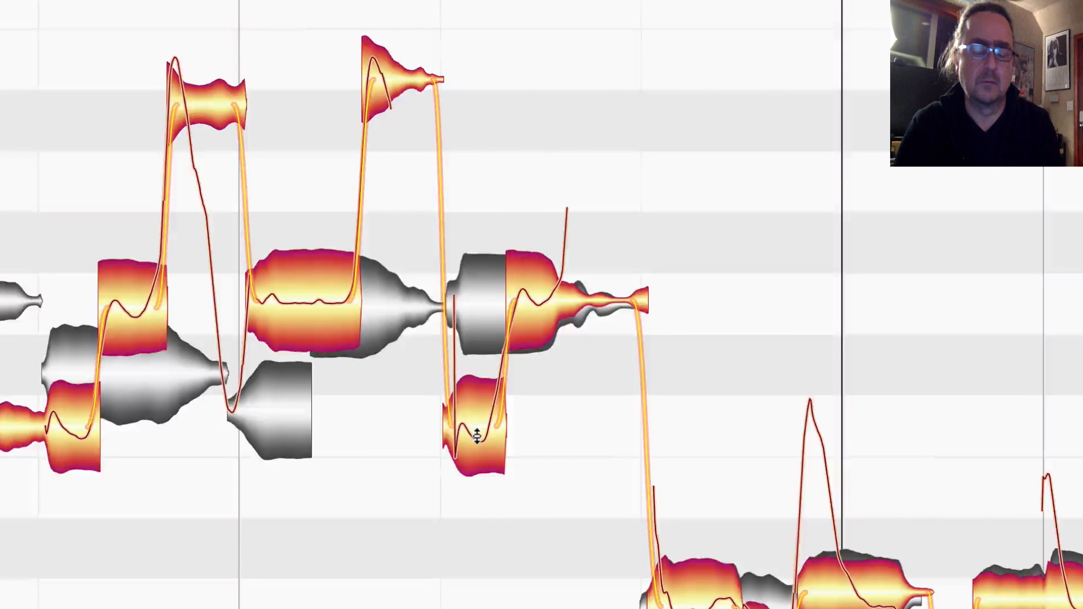
left_click_drag(476, 435, 479, 322)
key("space")
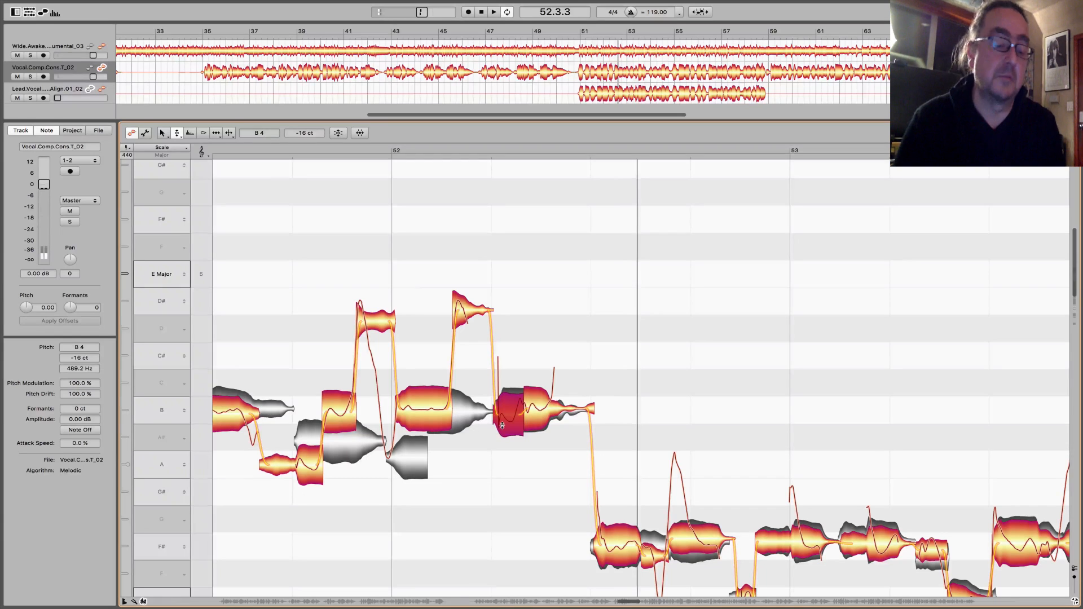
key("Down")
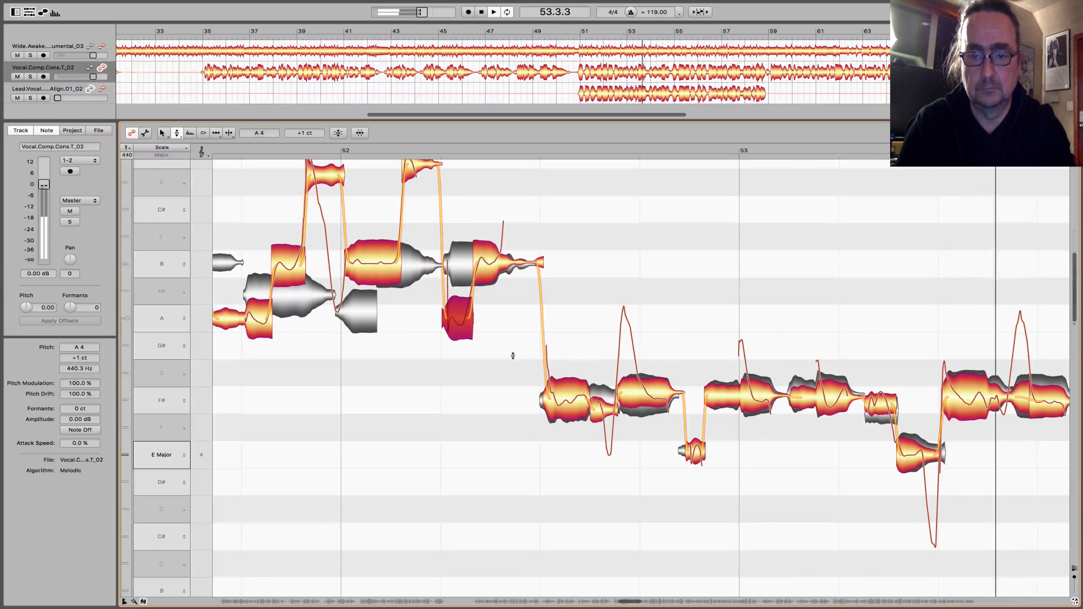
Play the passage from the split A4 note into bar 53 against the reference notes
key("space")
key("space")
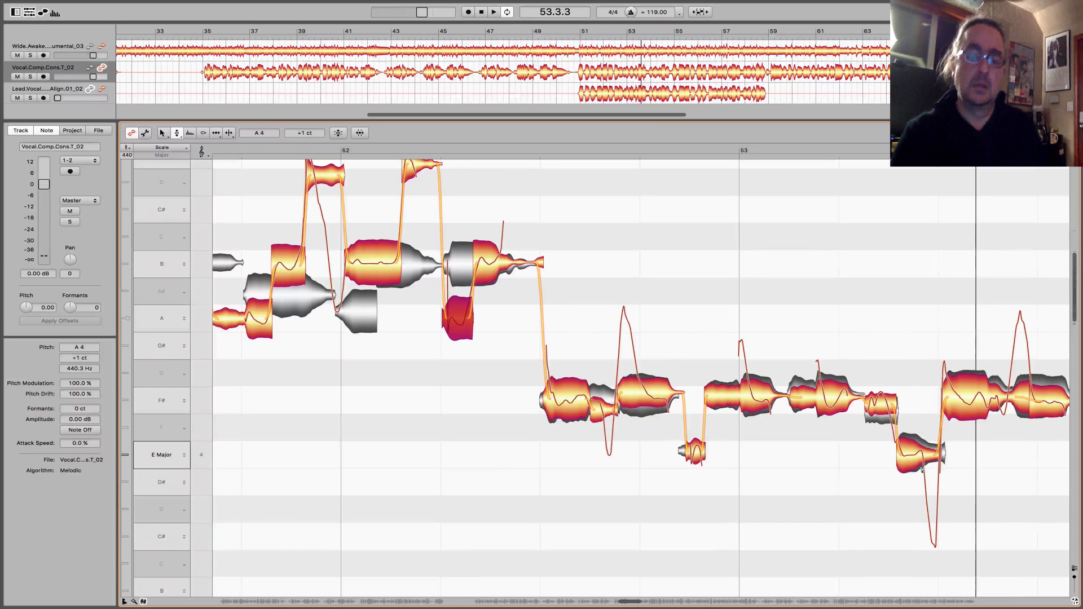
key("space")
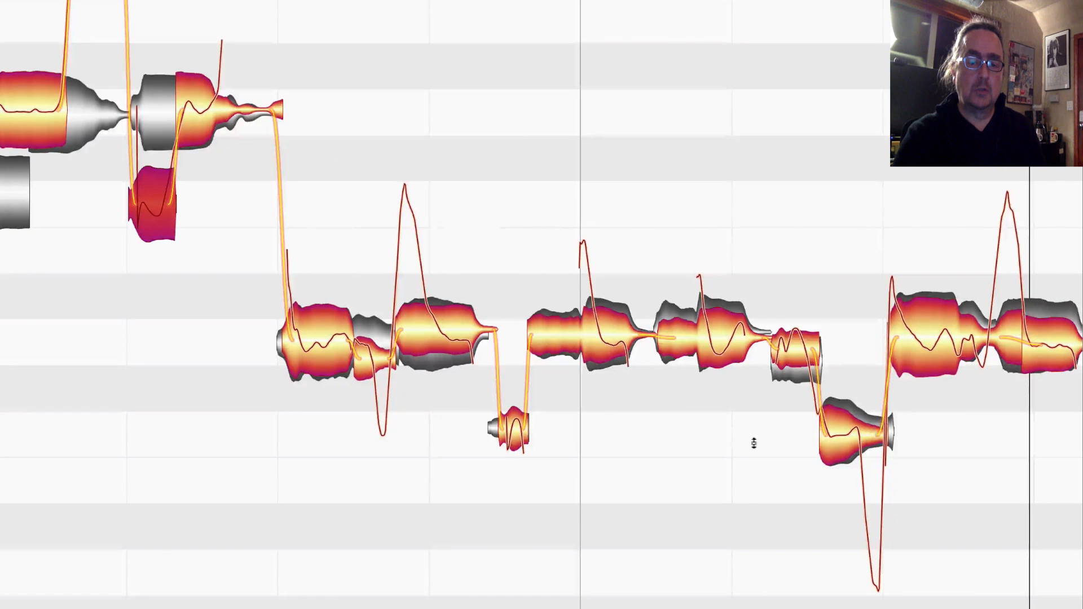
Smooth the pitch transition from the E4 note in the middle of bar 53 into the following F#4 note and play it
right_click(739, 444)
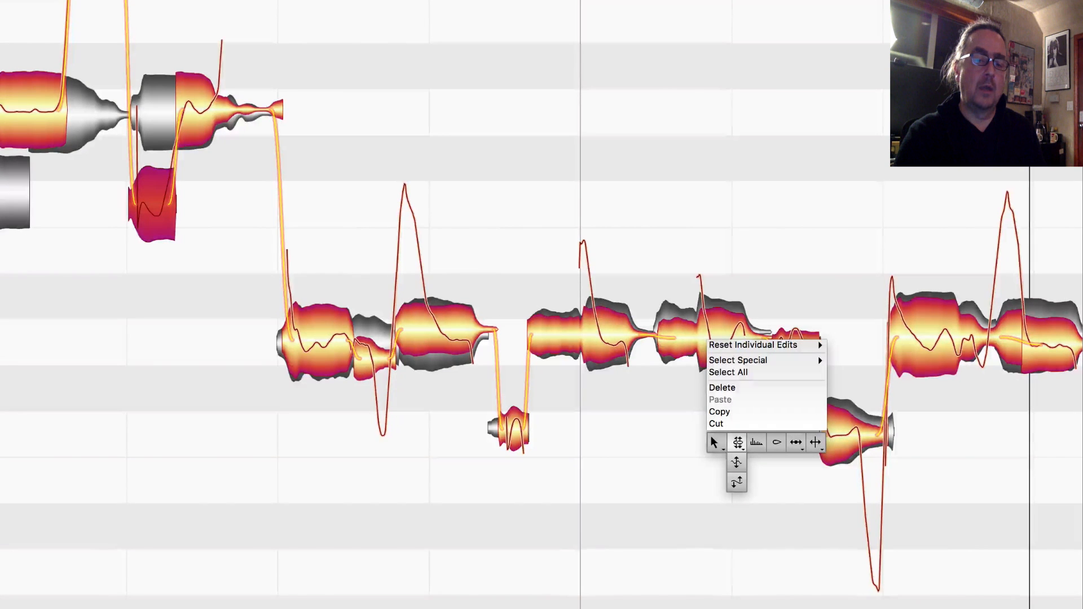
left_click(738, 442)
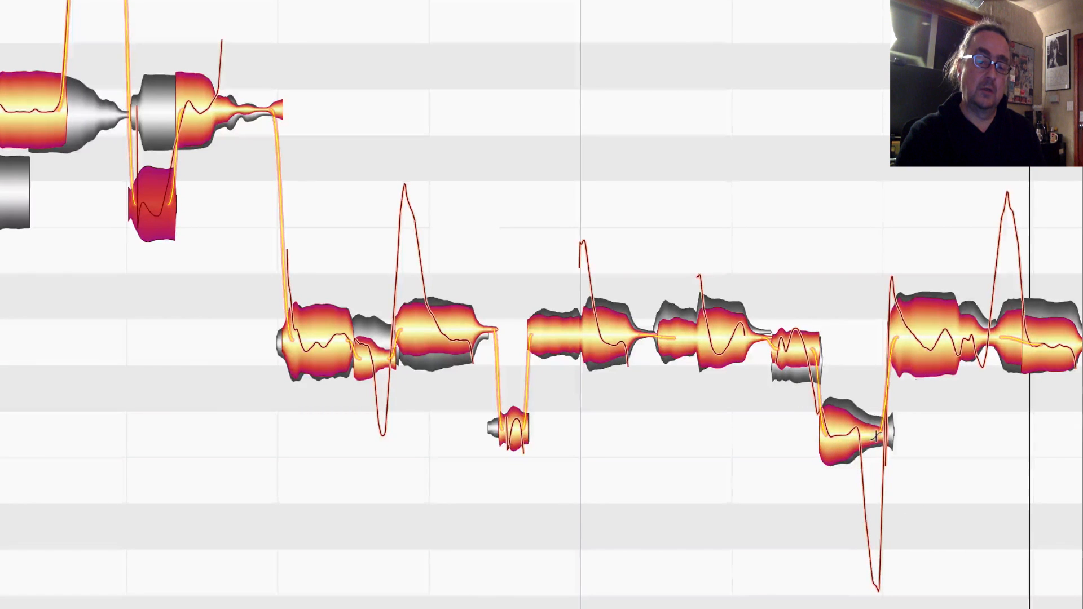
mouse_move(878, 434)
left_mouse_down()
mouse_move(835, 363)
mouse_move(894, 445)
left_mouse_up()
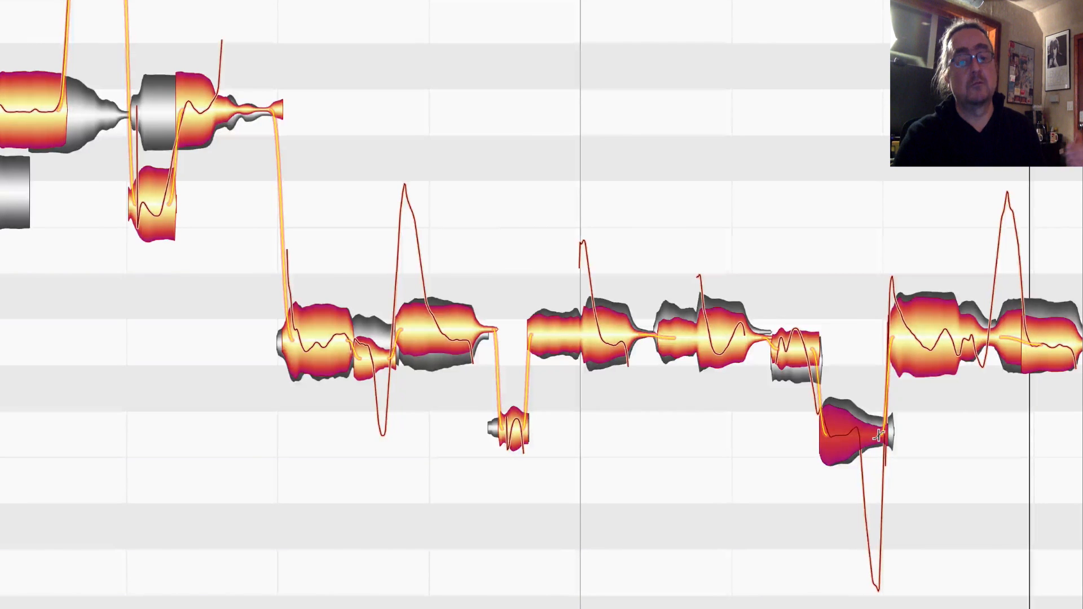
left_click_drag(882, 436, 858, 363)
key("space")
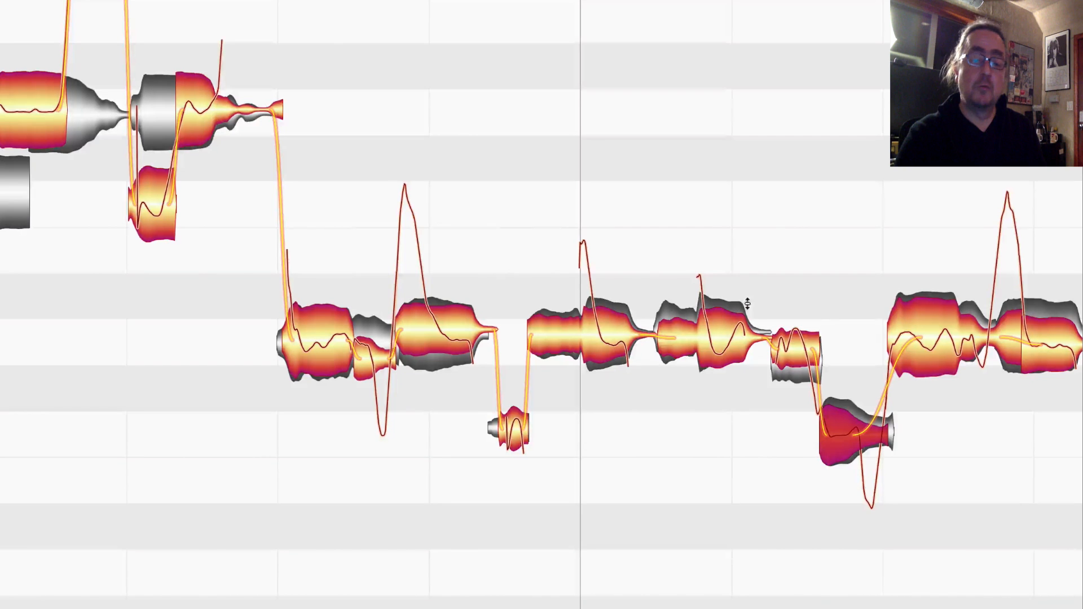
Raise the amplitude of the E4 note in bar 53 to +2.76 dB and play on from there
right_click(740, 241)
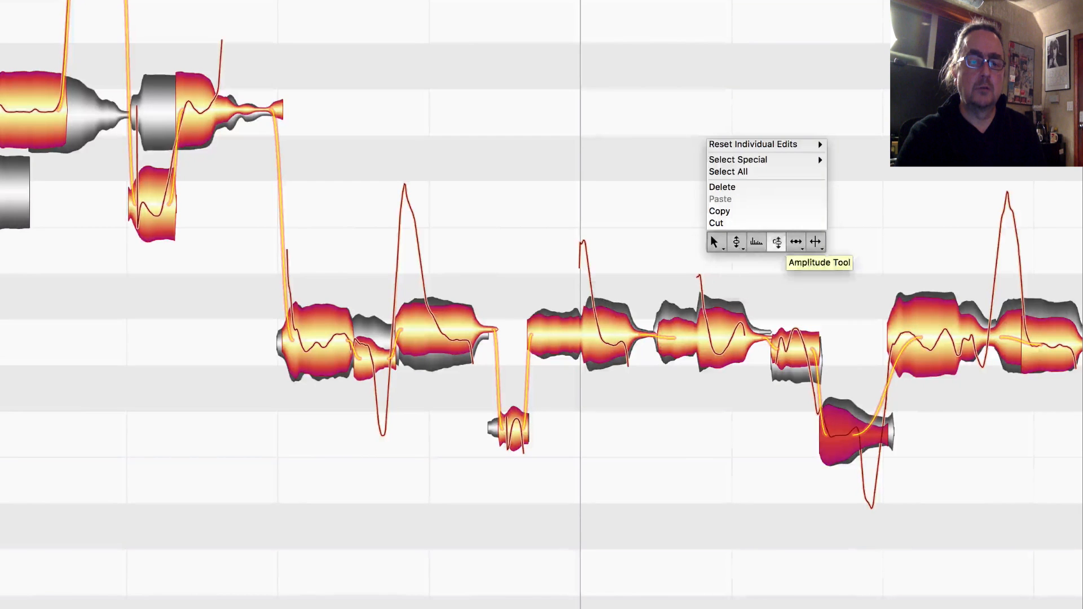
left_click(796, 241)
left_click_drag(848, 431, 844, 419)
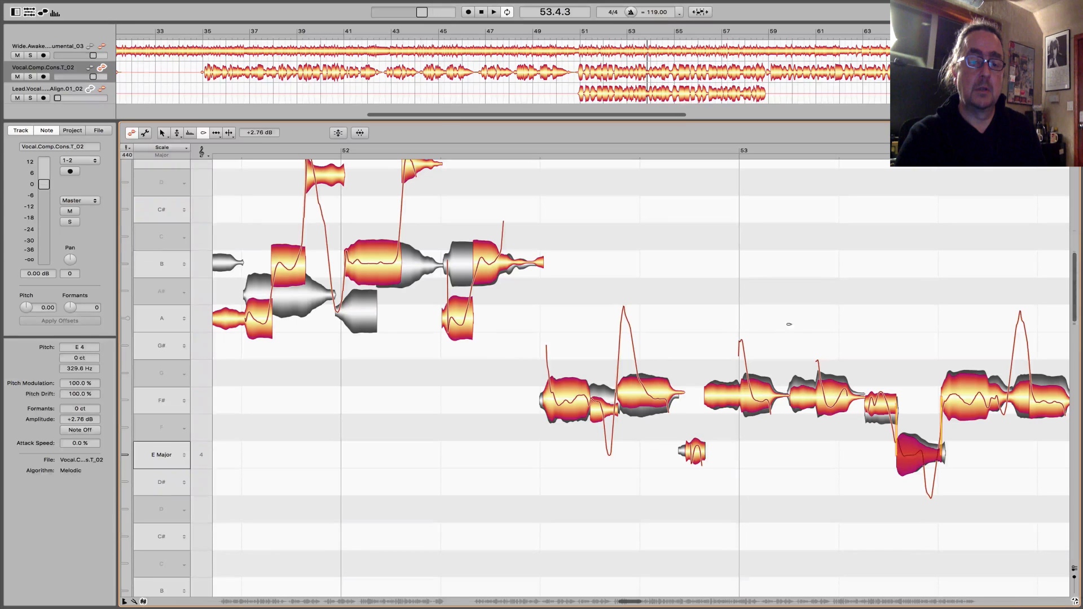
left_click(656, 203)
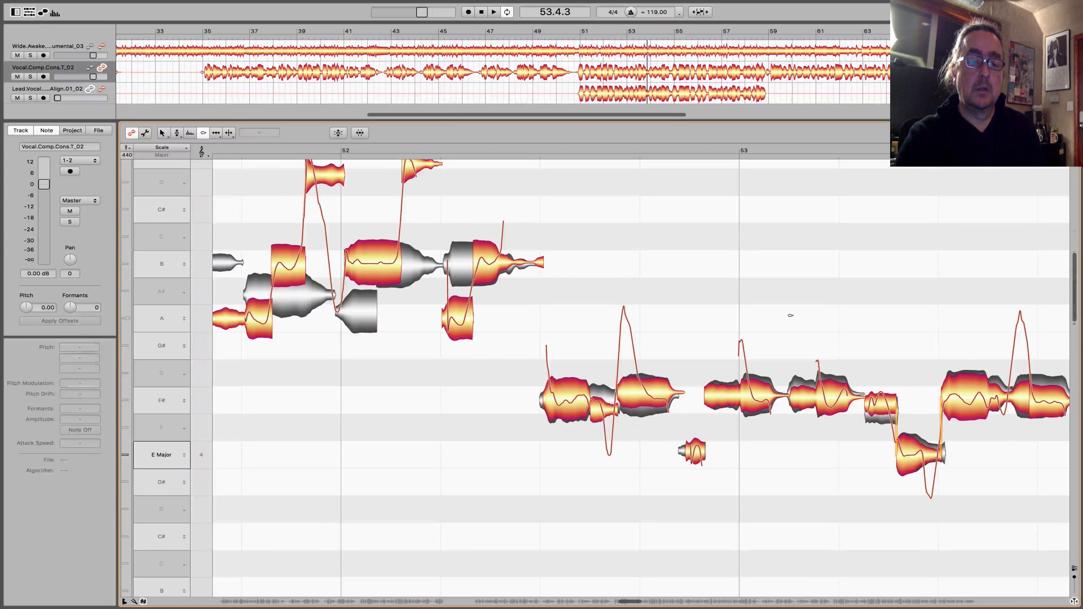
double_click(791, 310)
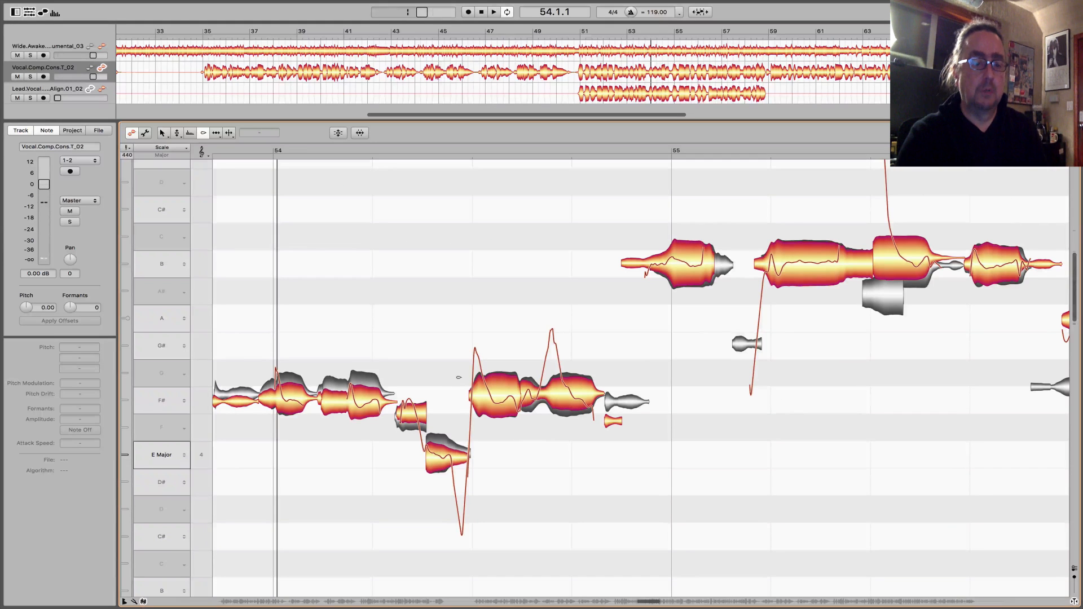
Smooth the pitch transition from bar 54's E4 note into the following F#4 note and play the passage
key("space")
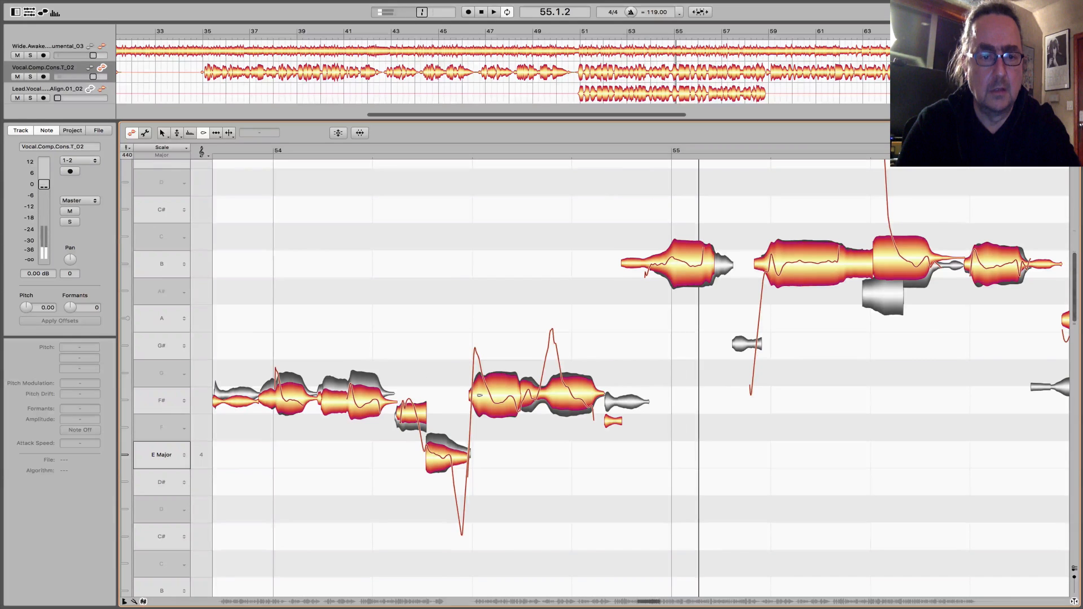
right_click(441, 336)
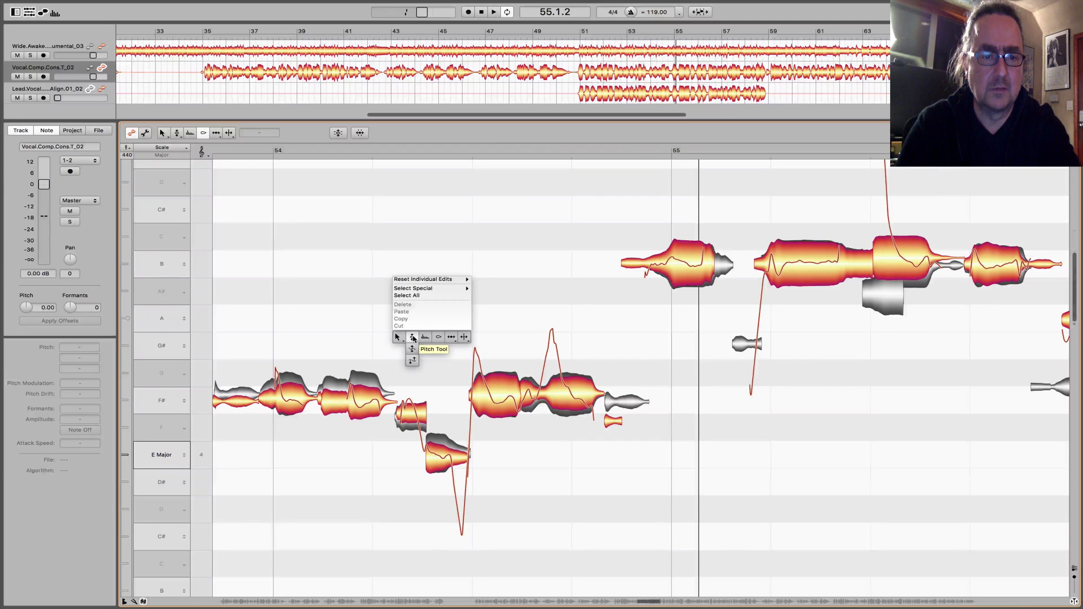
left_click(413, 337)
left_click(460, 453)
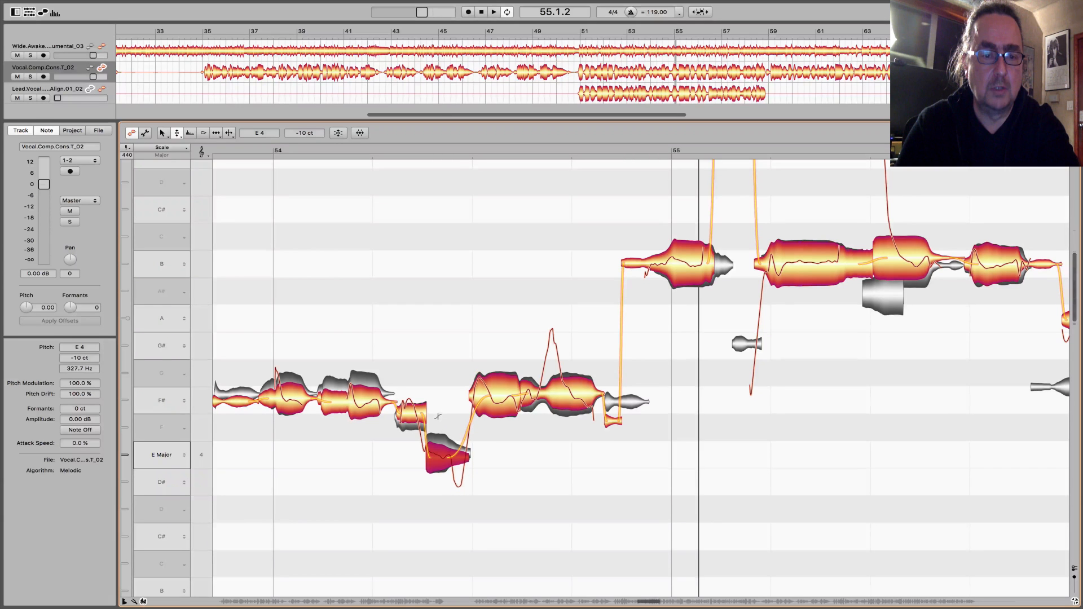
double_click(380, 301)
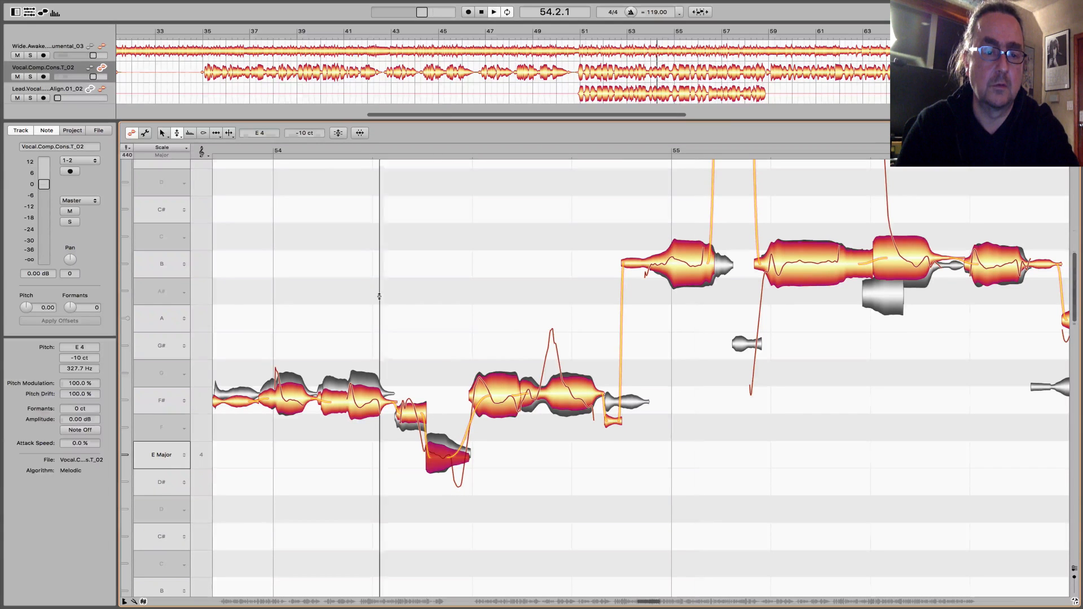
Raise the amplitude of the E4 note in bar 54 to +3.36 dB and play the passage into bar 55
right_click(397, 316)
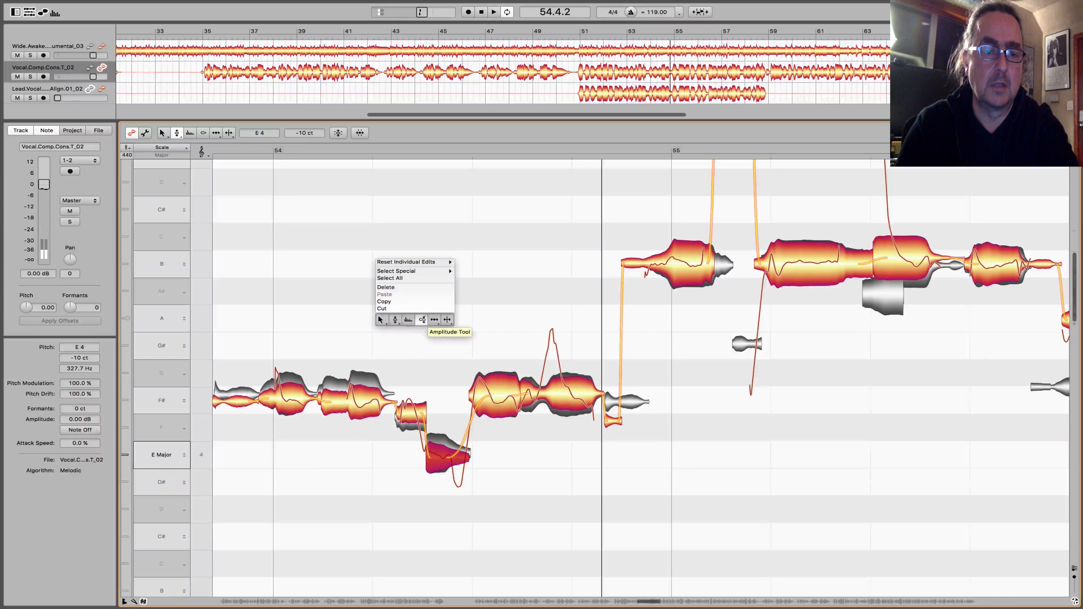
left_click(436, 317)
left_click_drag(430, 451, 403, 327)
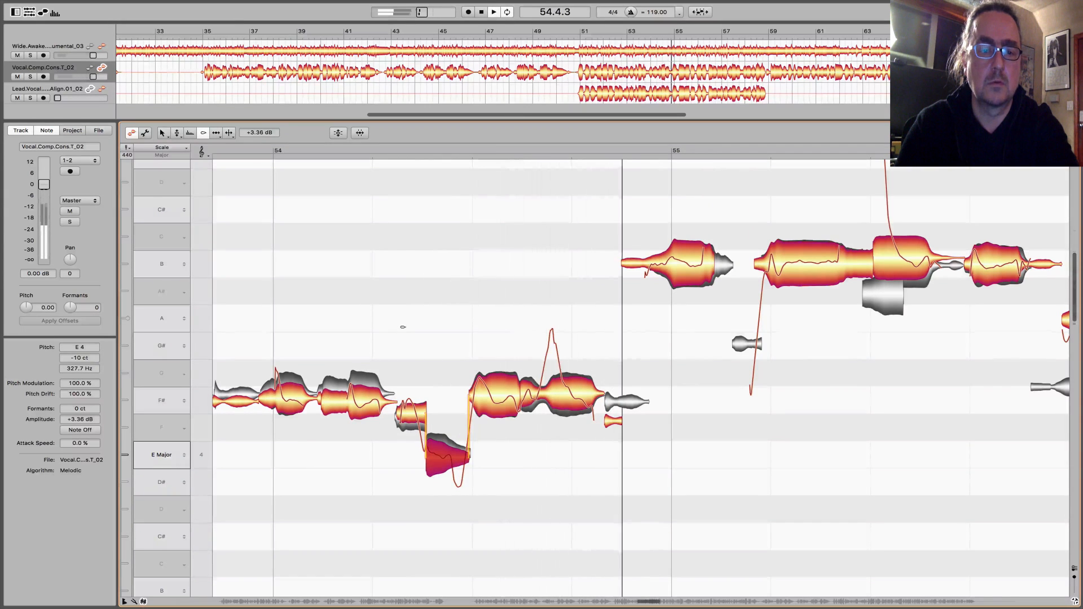
left_click(497, 302)
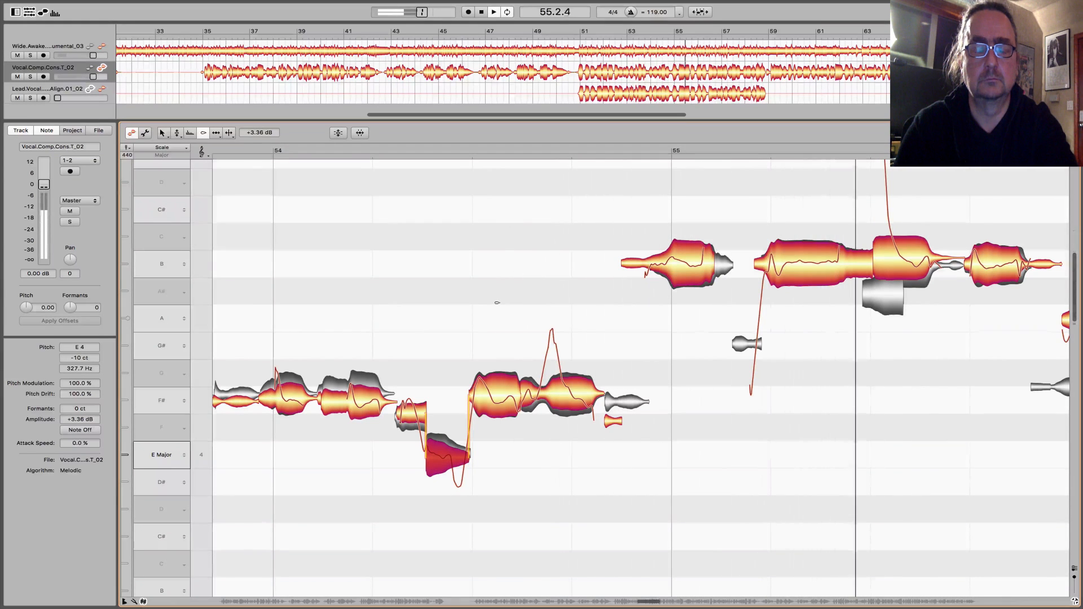
key("space")
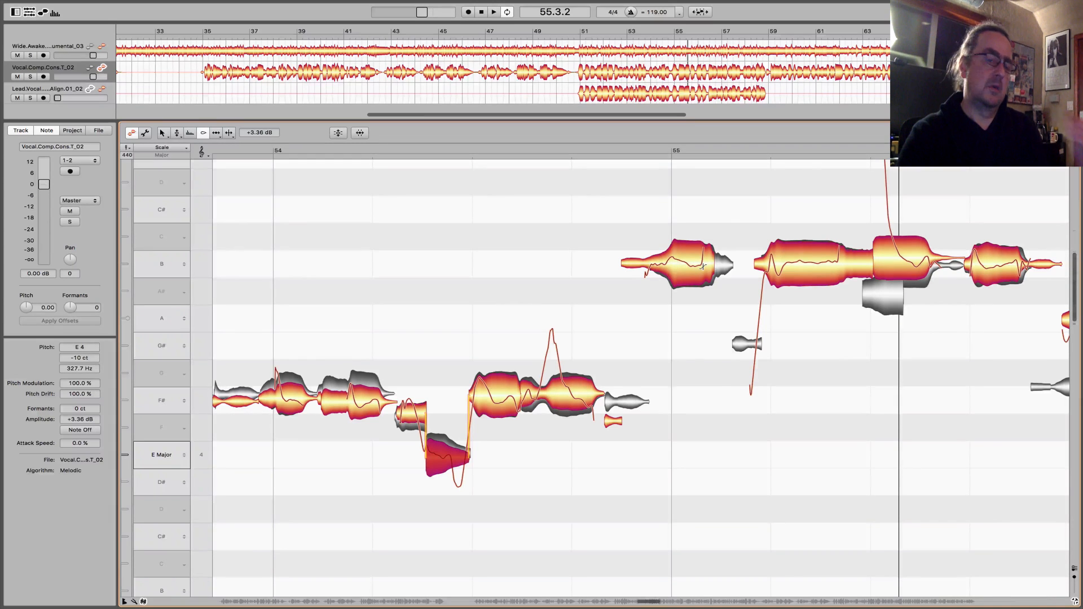
Try a pitch modulation of 196% on the B4 note crossing into bar 55 and play the passage repeatedly
right_click(649, 303)
mouse_move(622, 305)
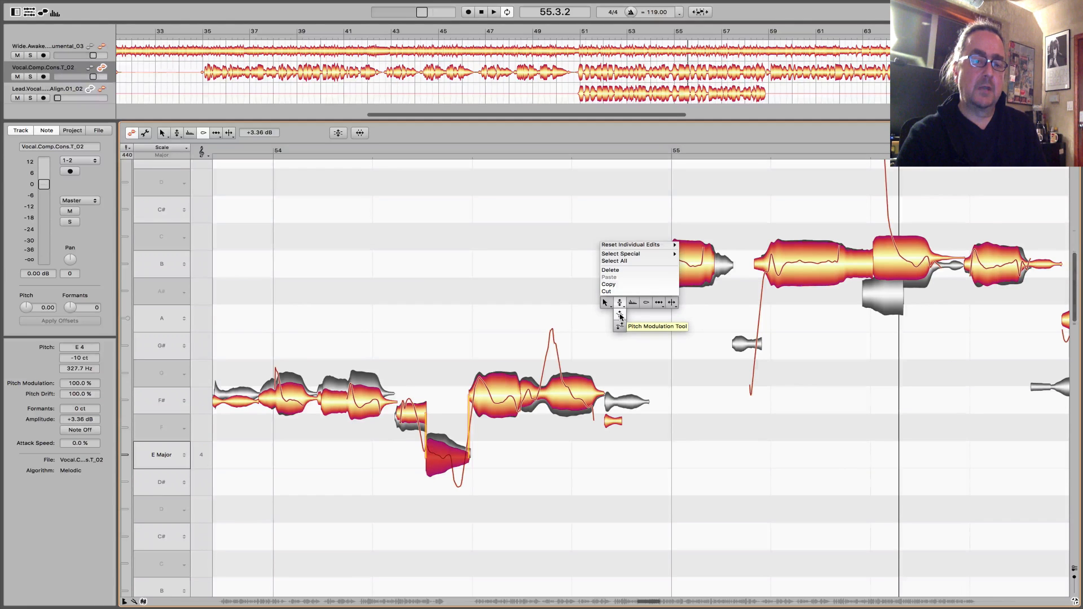
left_click(620, 316)
scroll(649, 299, "up", 1)
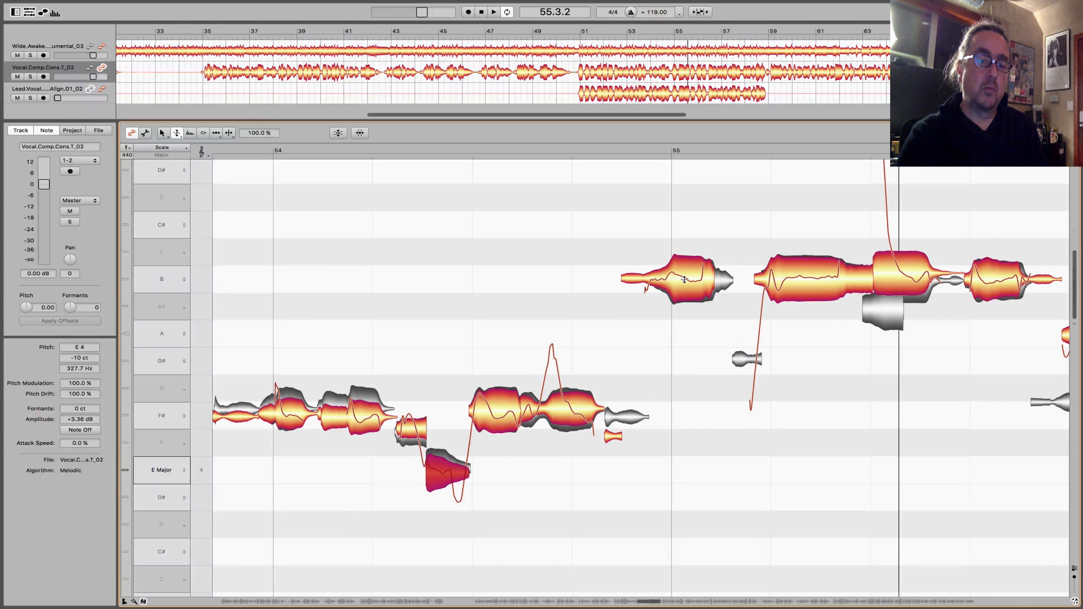
left_click_drag(684, 279, 680, 237)
key("space")
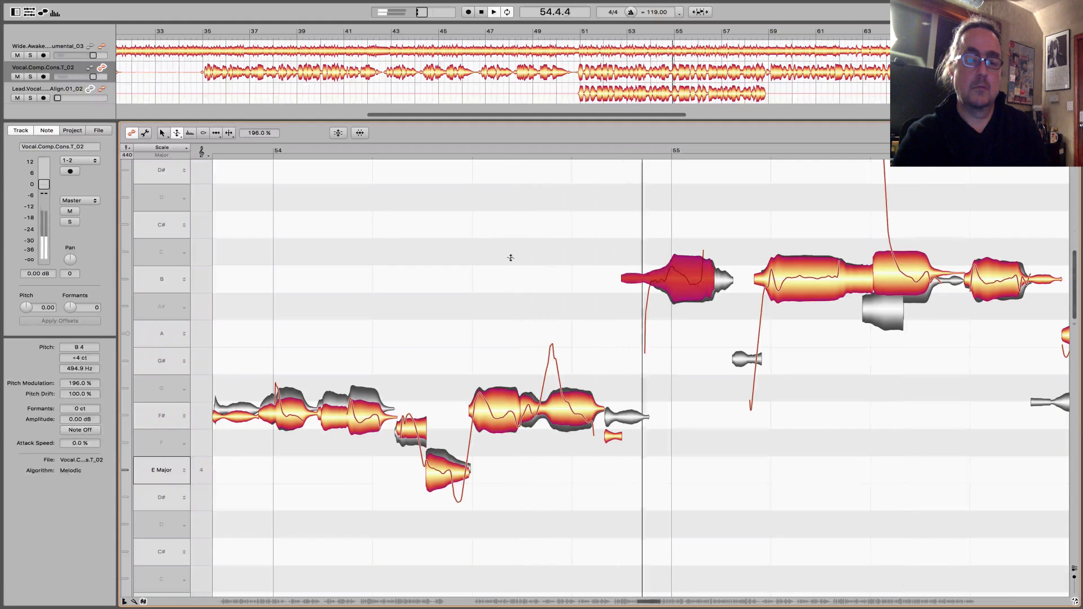
key("space")
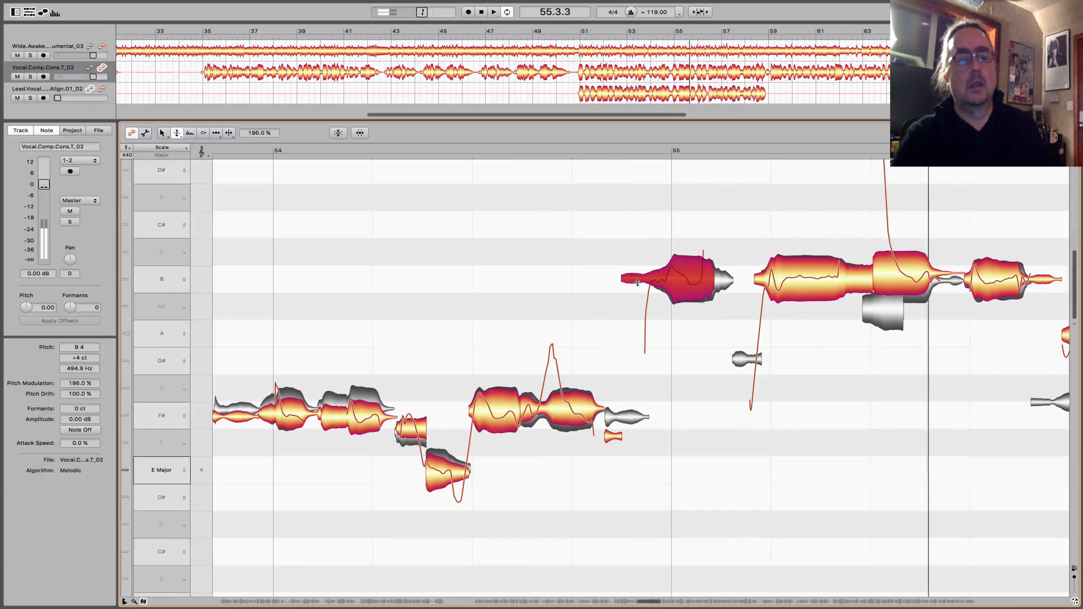
key("space")
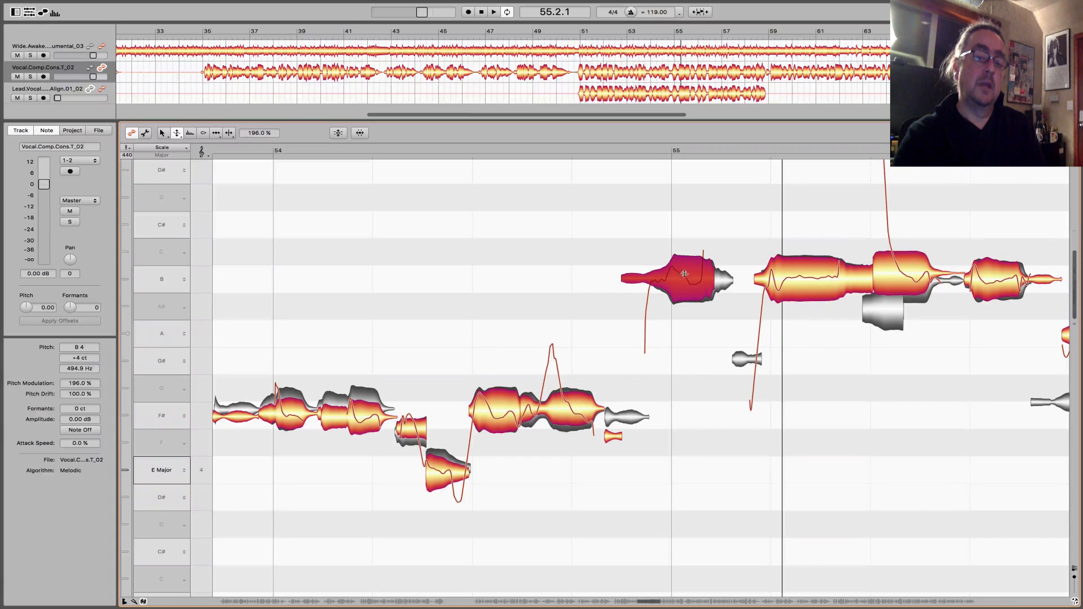
key("space")
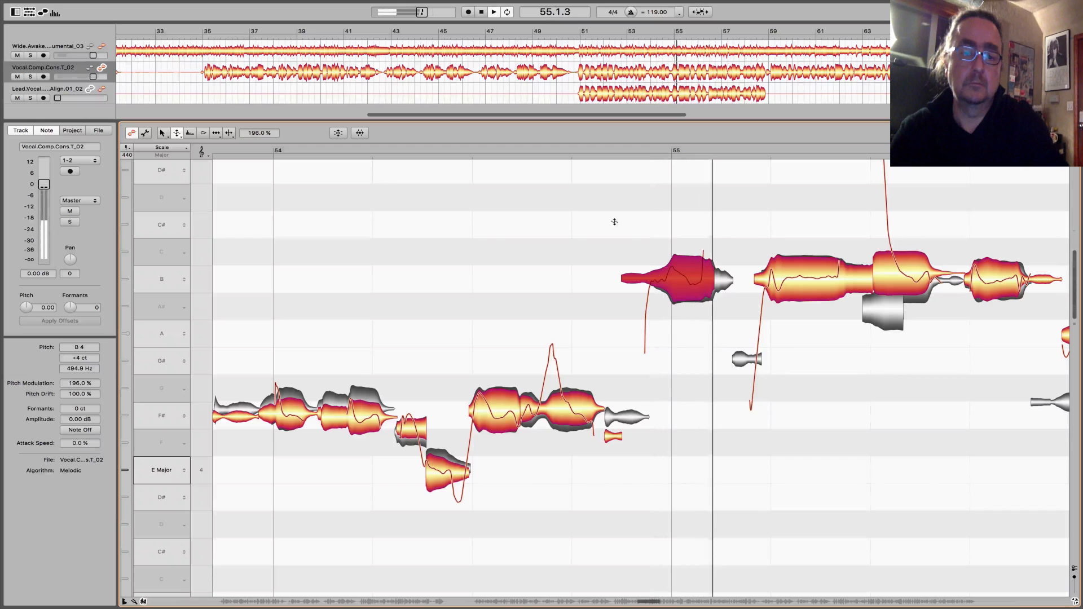
Reset the pitch modulation of the B4 note crossing into bar 55, play it for comparison, and set the modulation to 218%
double_click(653, 268)
double_click(567, 242)
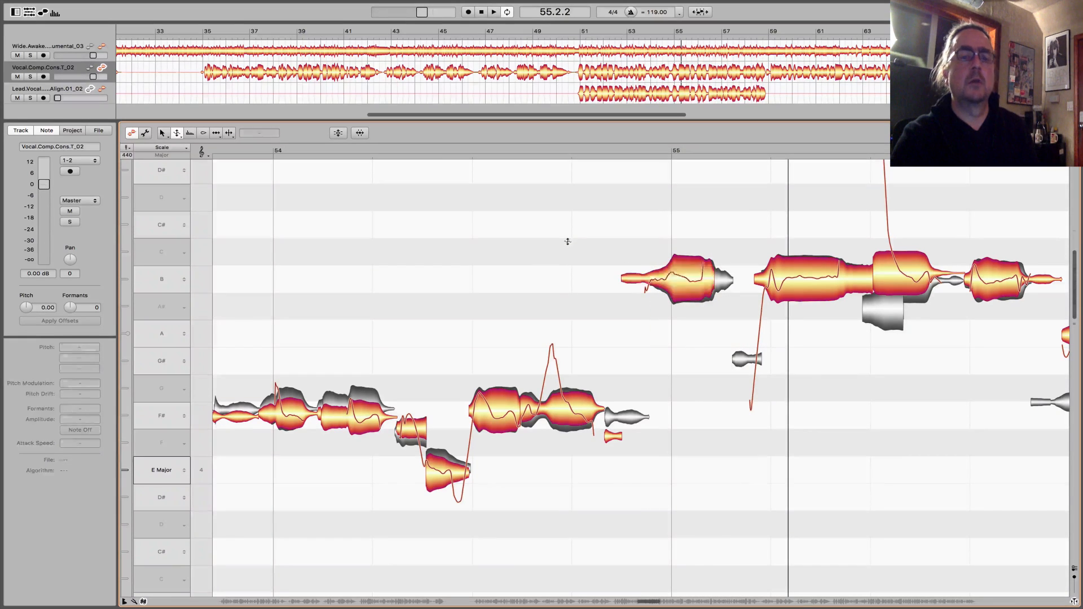
key("space")
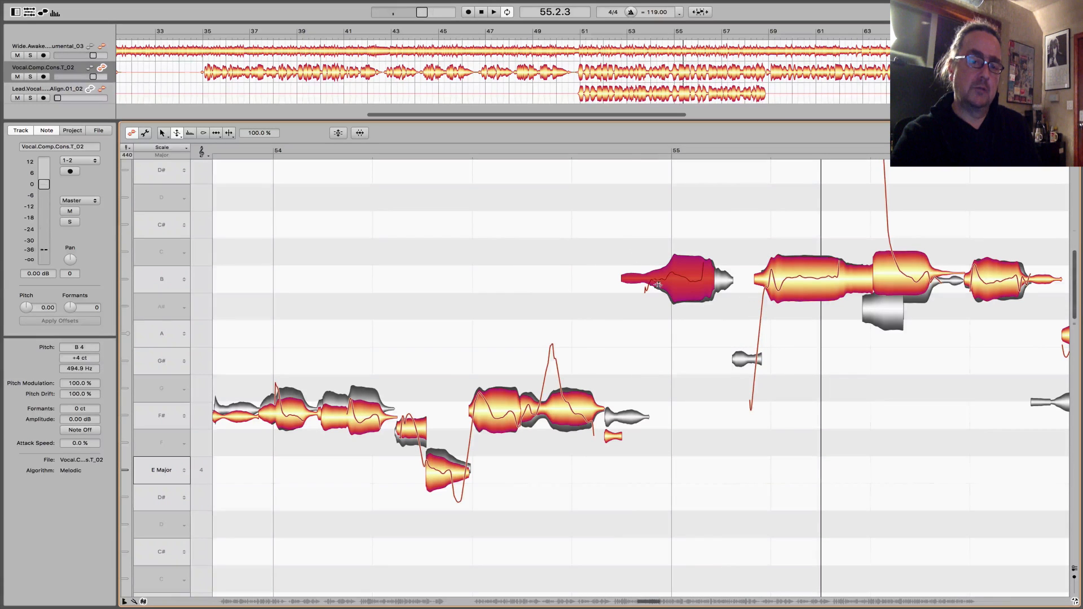
left_click_drag(679, 273, 674, 233)
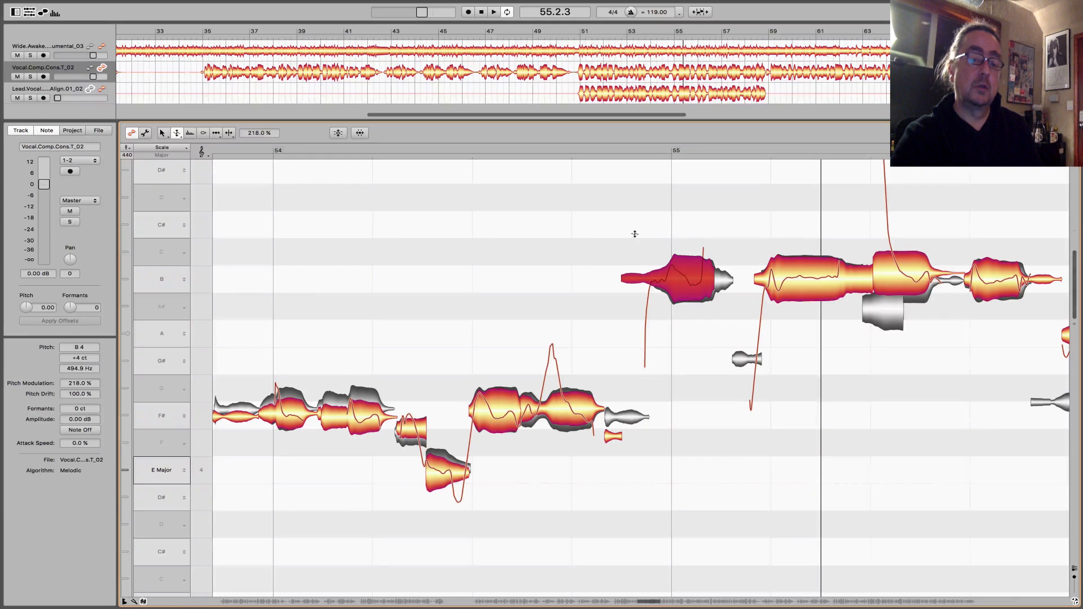
Split the B4 note crossing into bar 55 in two, just after the bar line
right_click(645, 215)
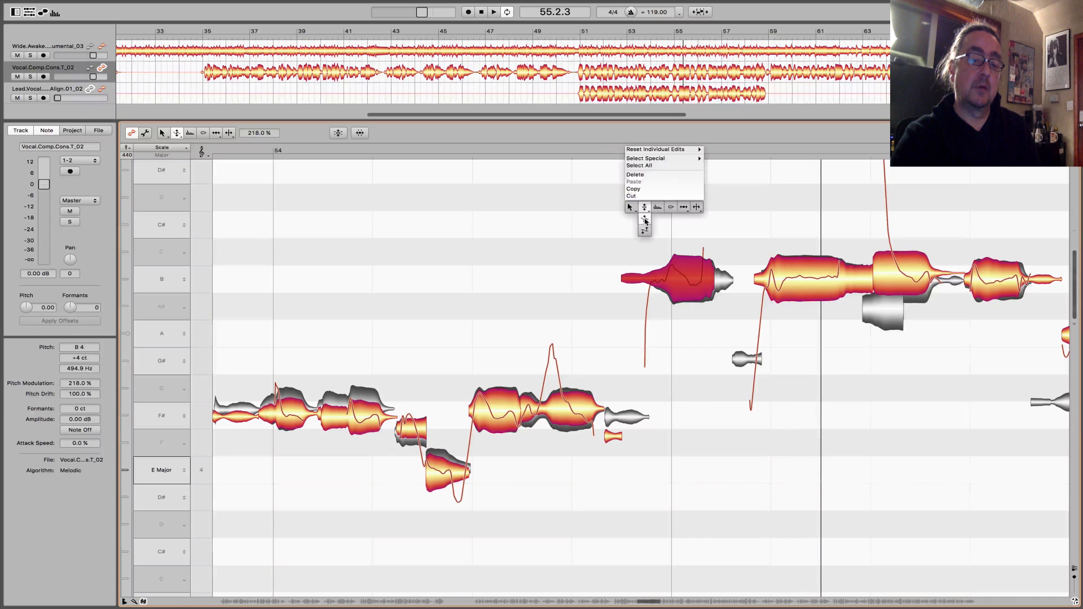
left_click(697, 208)
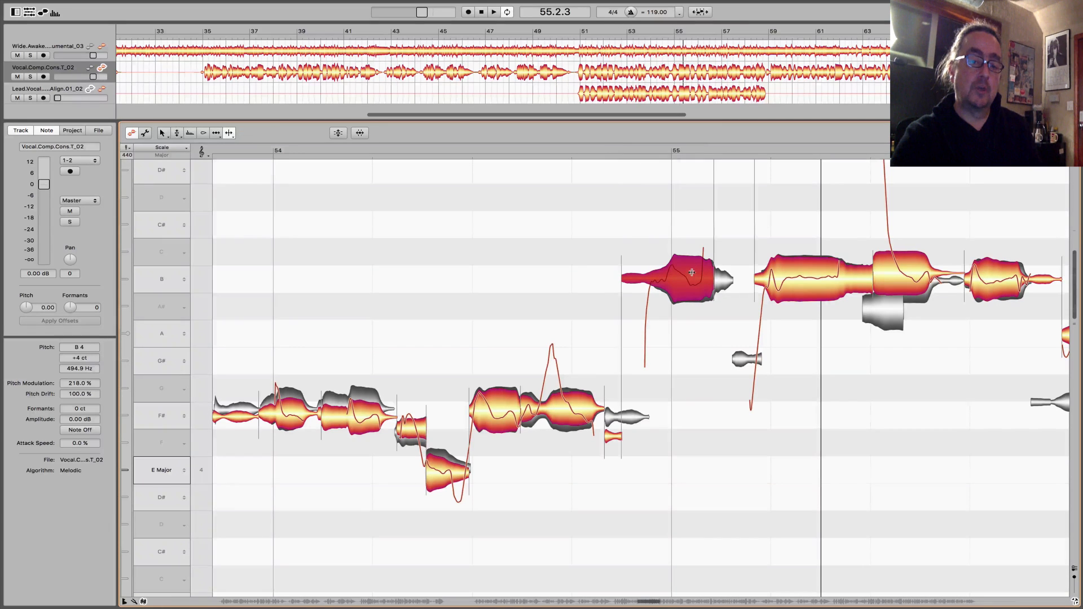
left_click(687, 277)
Lower the pitch modulation of the B4 note's second part in bar 55 to 120% and play the passage
right_click(675, 206)
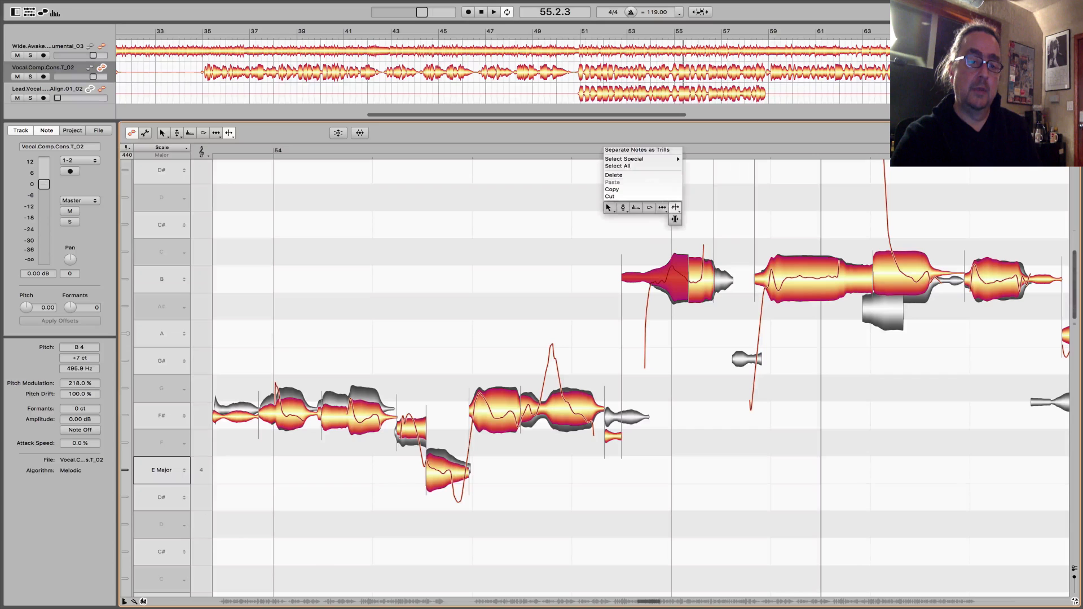
mouse_move(623, 209)
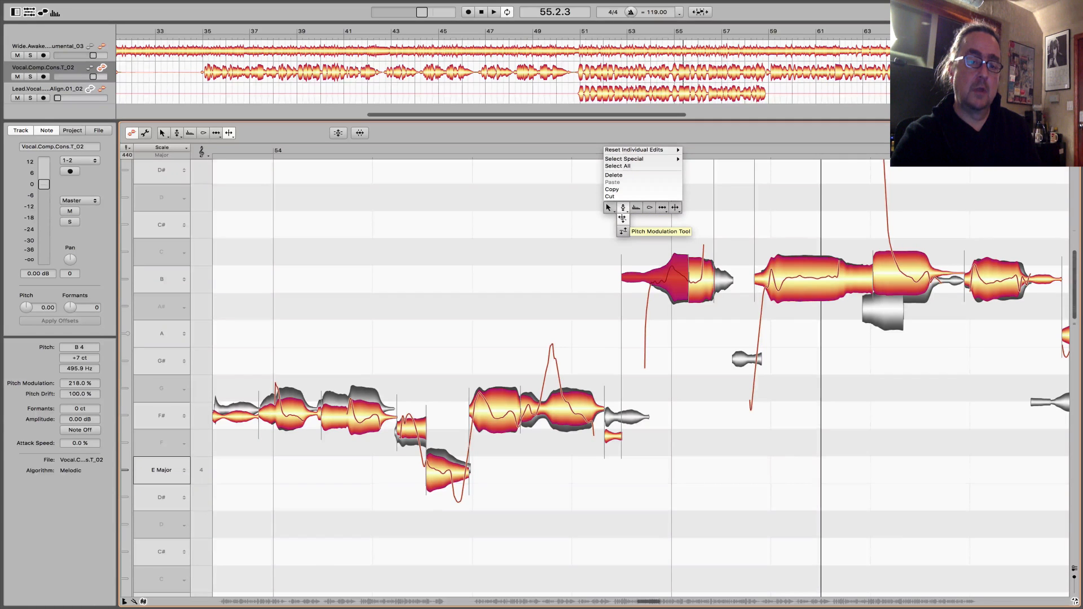
left_click(622, 231)
left_click_drag(700, 276, 700, 303)
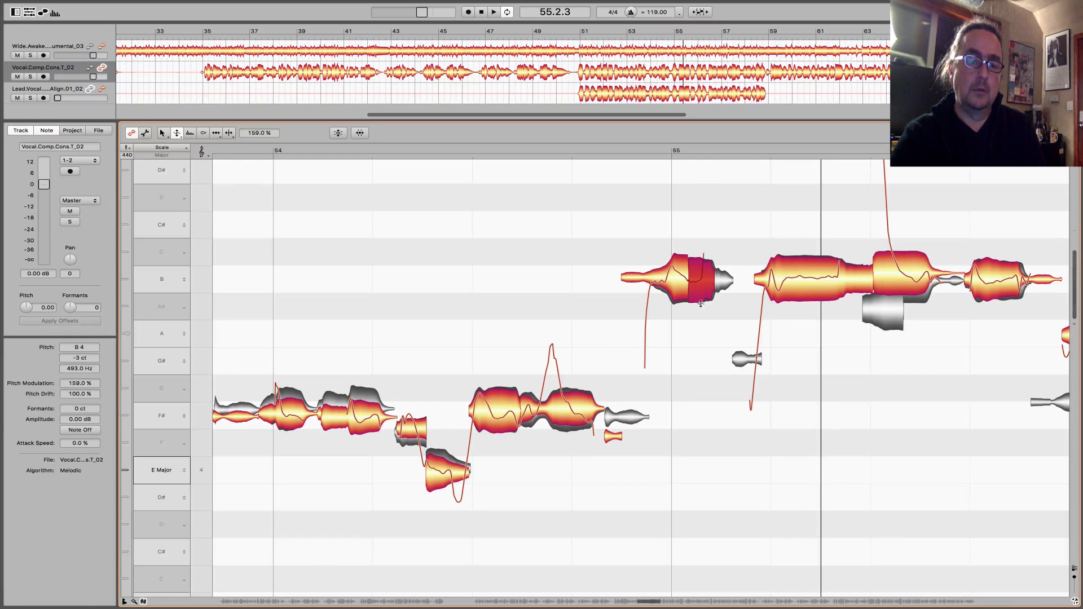
key("space")
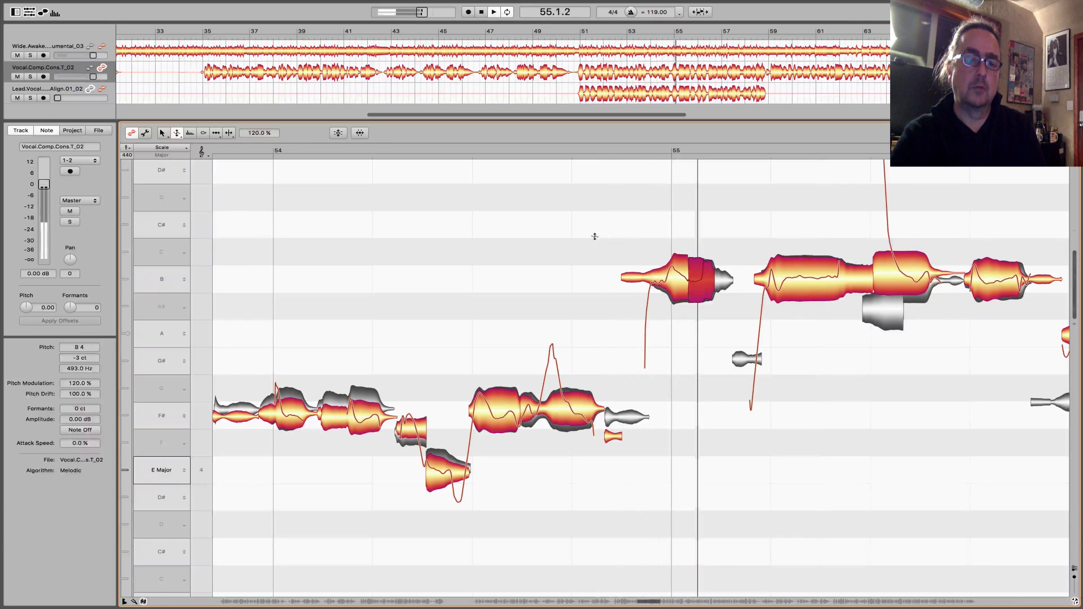
key("space")
left_click(387, 230)
double_click(388, 229)
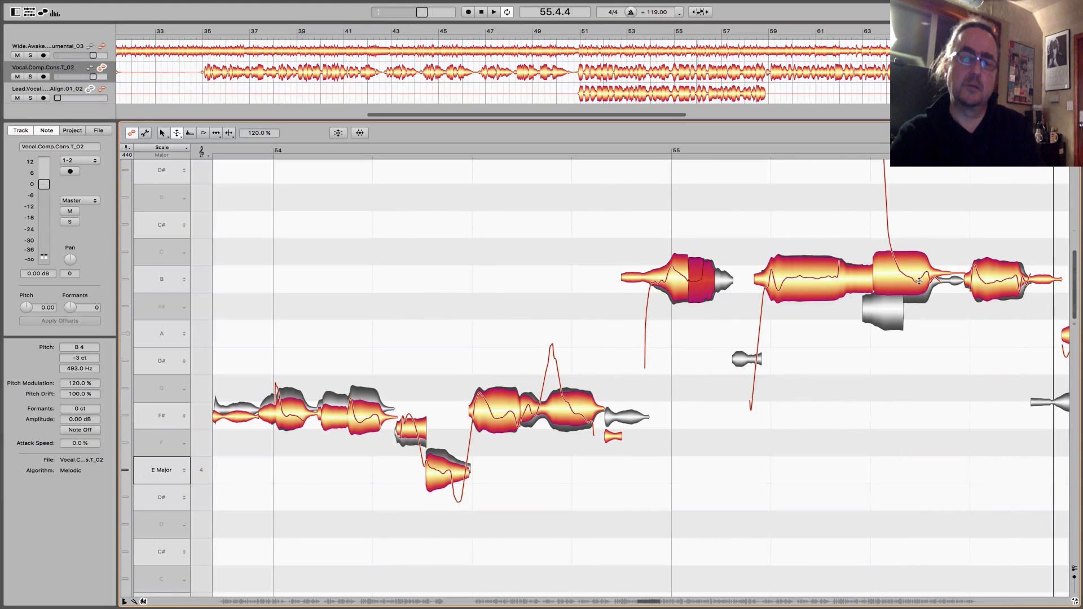
Play the vocal comp from bar 55 into bar 58, then replay bar 56 to check its pitch transitions
scroll(918, 281, "up", 4)
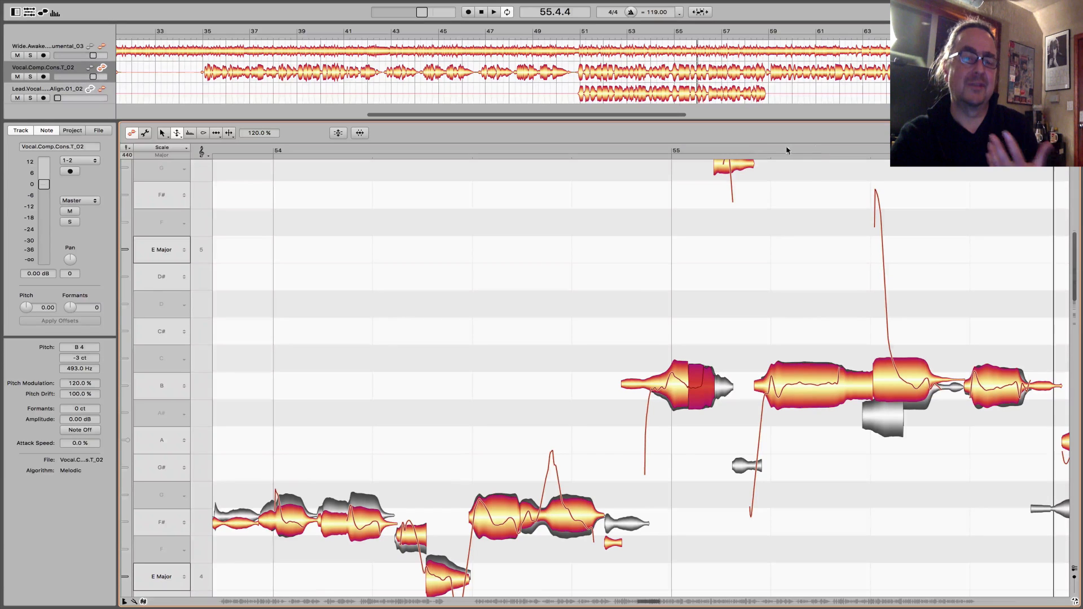
left_click(763, 149)
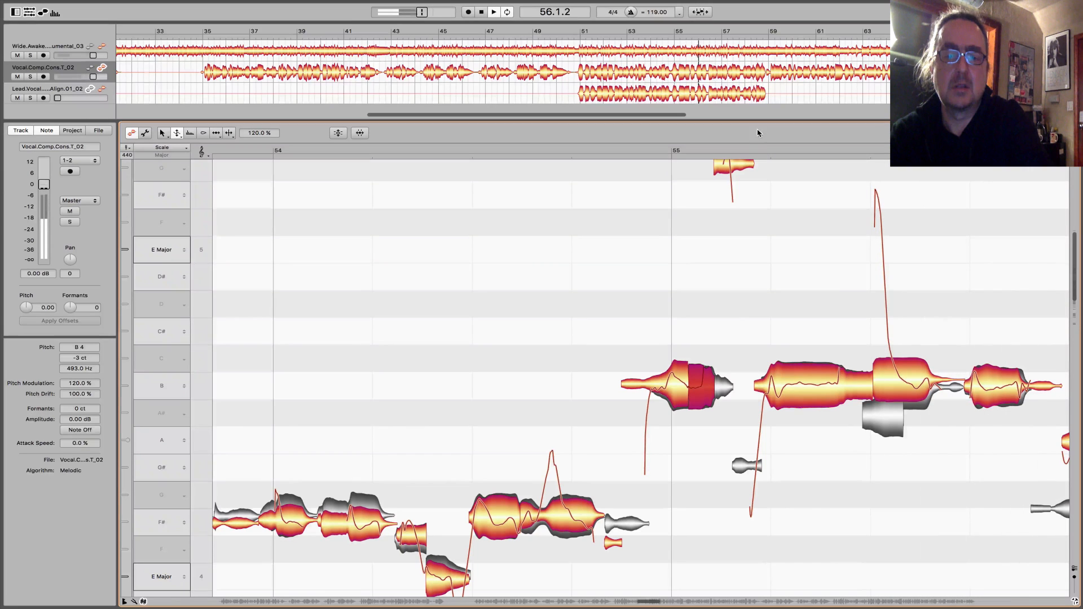
left_click(686, 259)
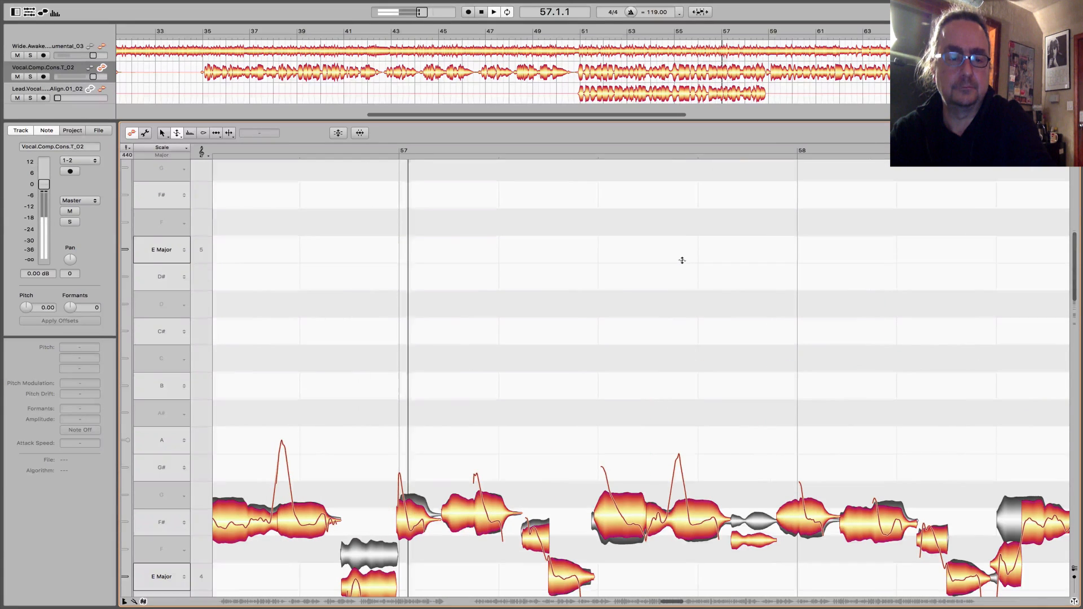
scroll(682, 260, "down", 4)
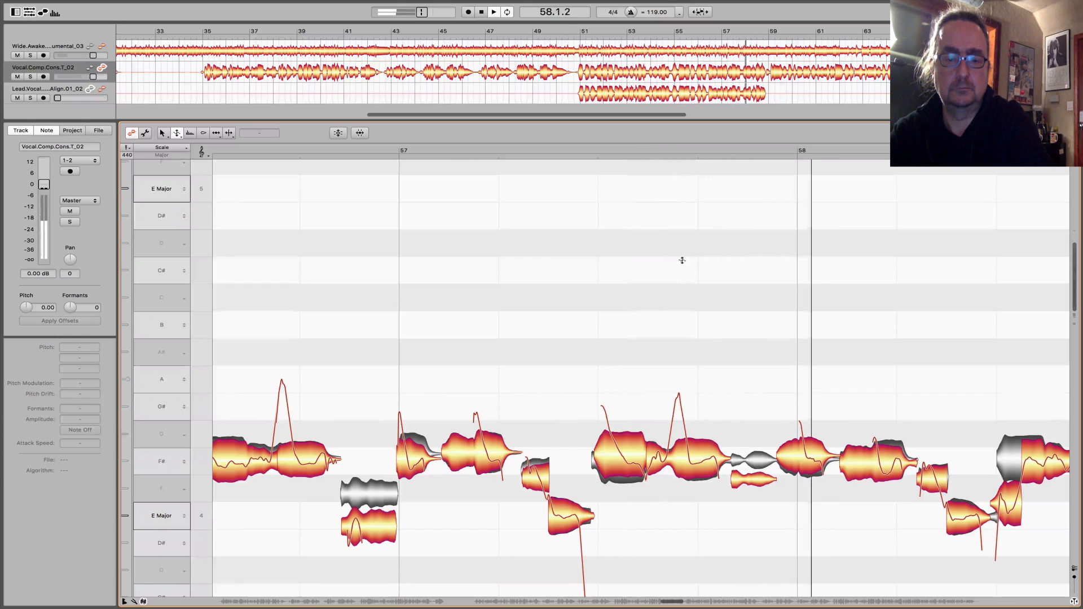
scroll(598, 244, "left", 10)
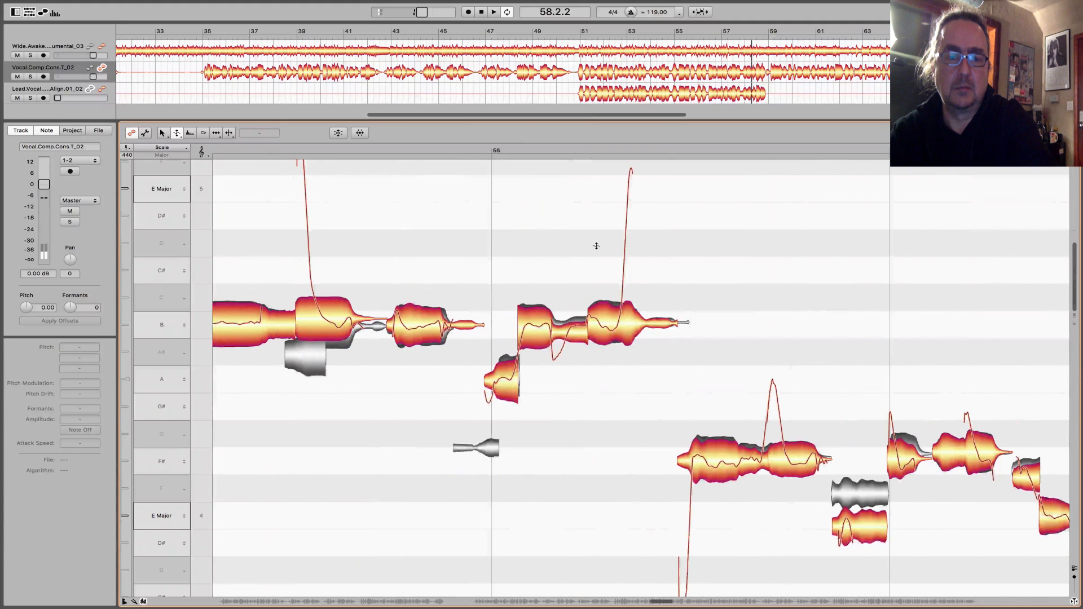
left_click(625, 152)
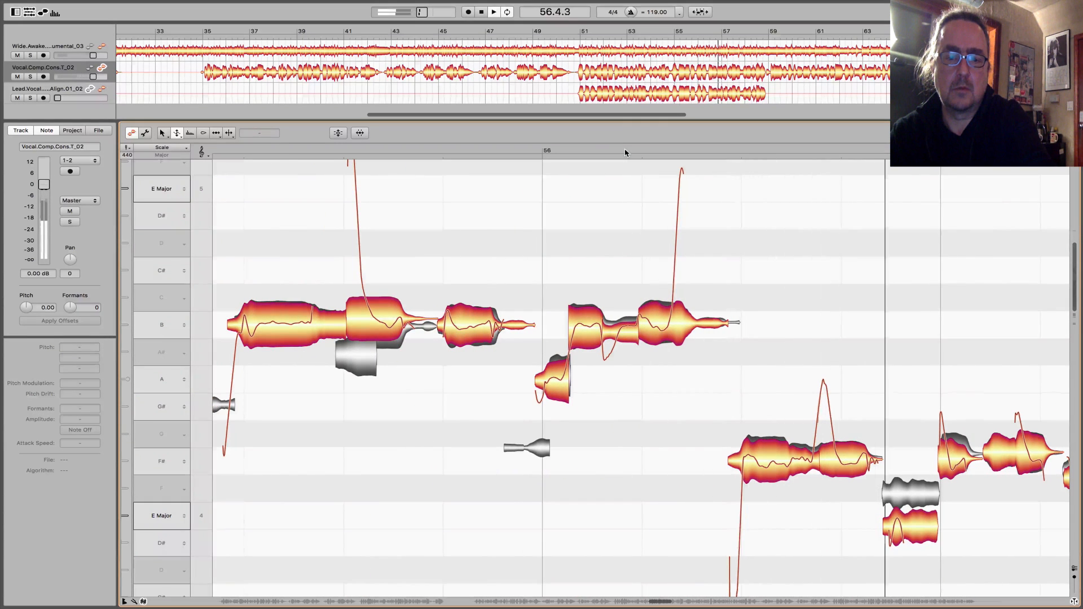
key("space")
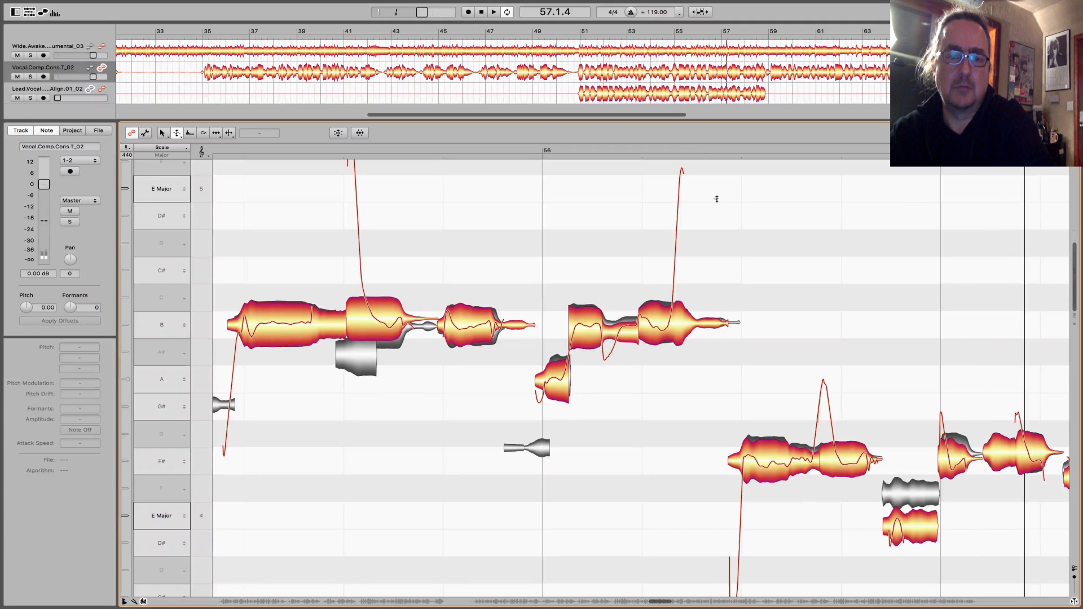
left_click(697, 151)
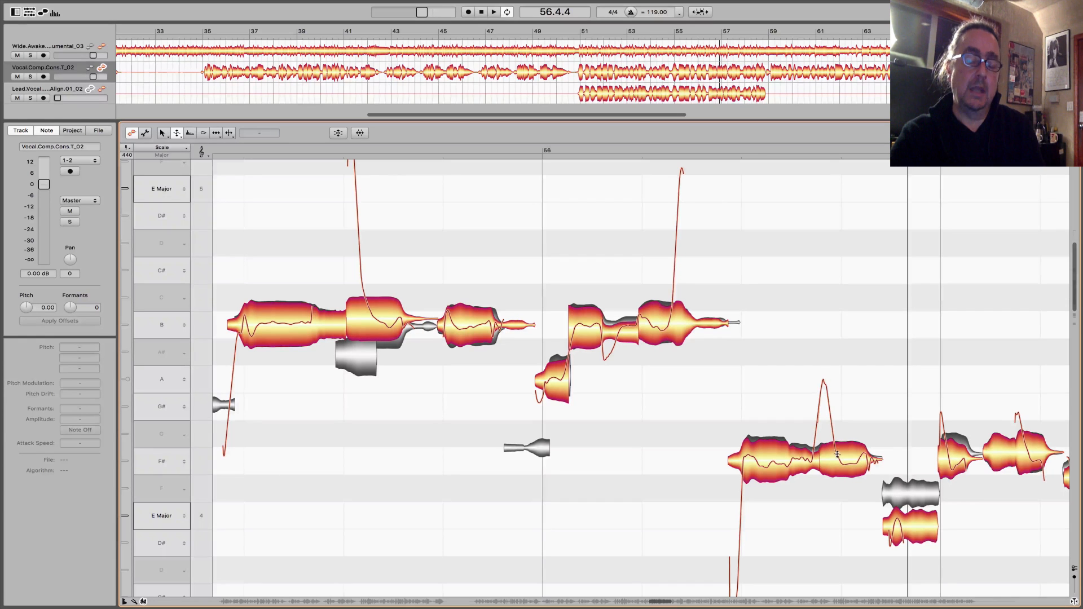
Separate the pitch peak of the F#4 note around beat 4 of bar 56 by splitting on both sides of it
right_click(855, 419)
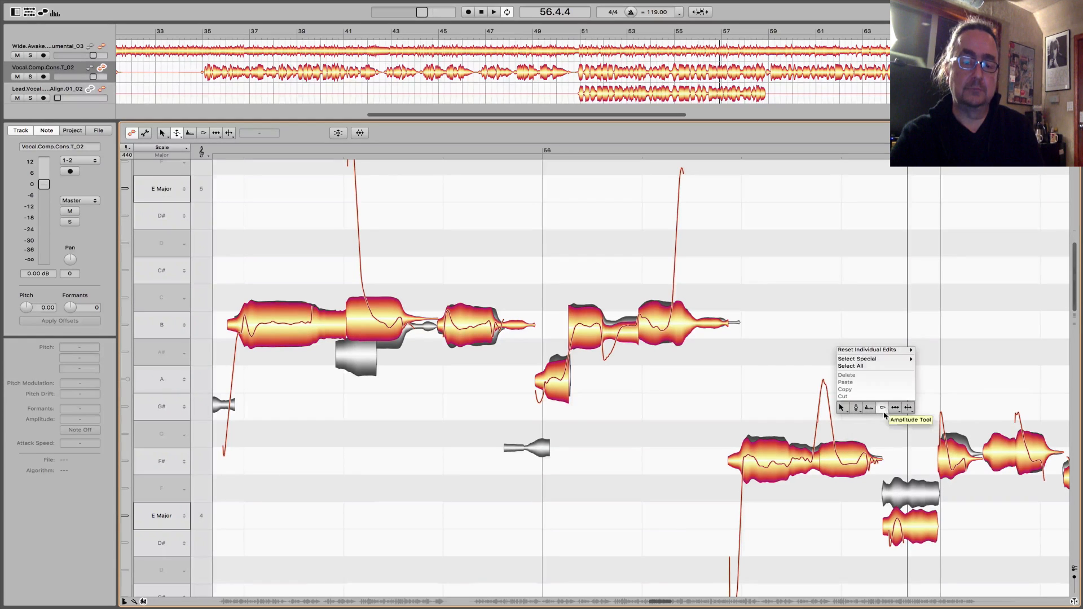
left_click(907, 408)
double_click(819, 461)
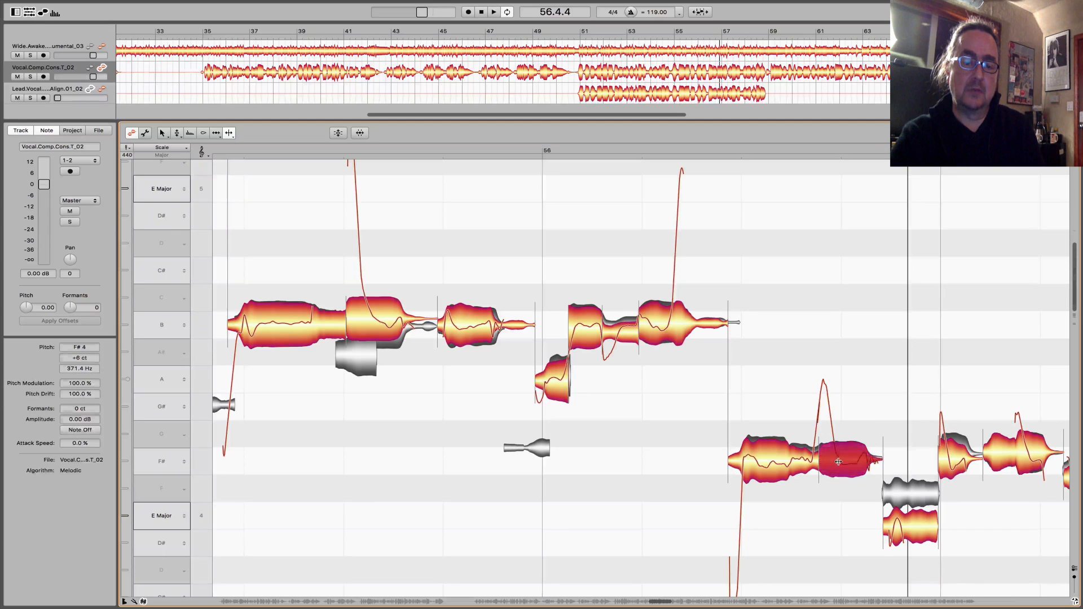
double_click(839, 461)
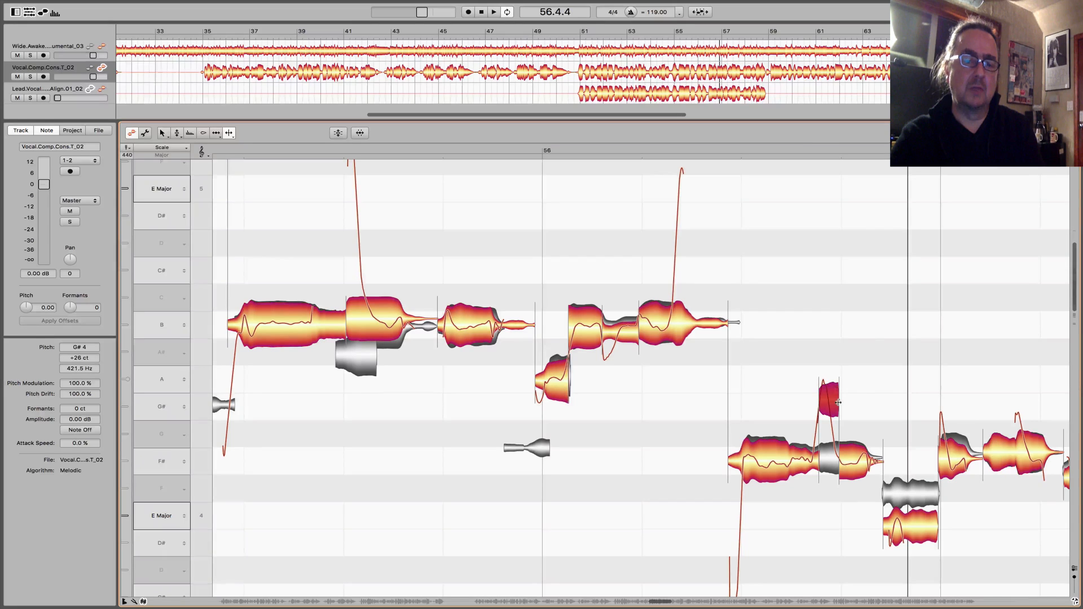
Snap the separated peak note in bar 56 to the centre of G#4 and play the passage
right_click(865, 388)
left_click(827, 388)
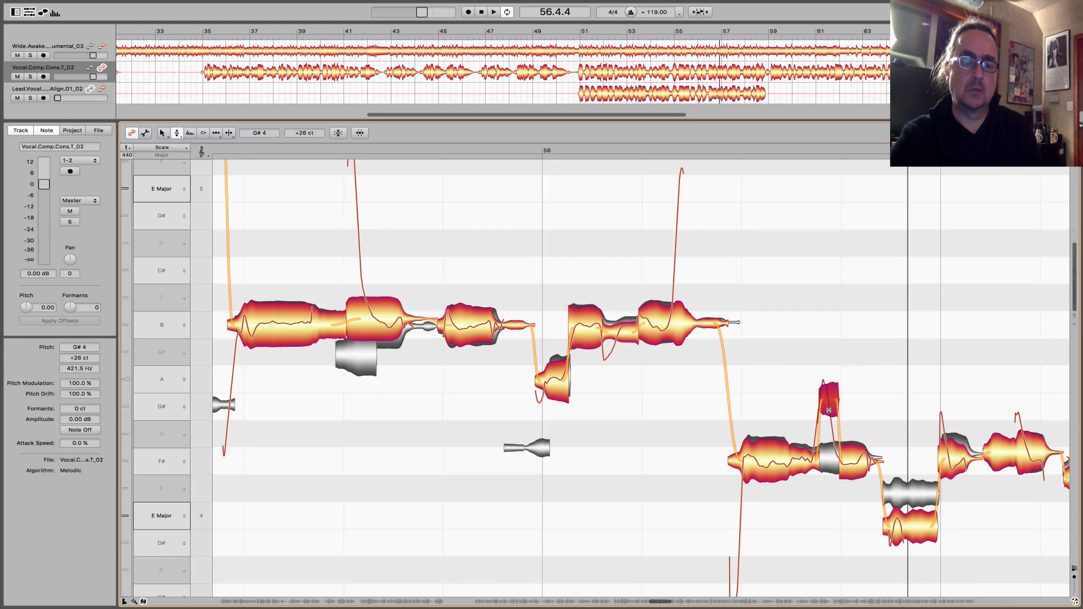
double_click(829, 401)
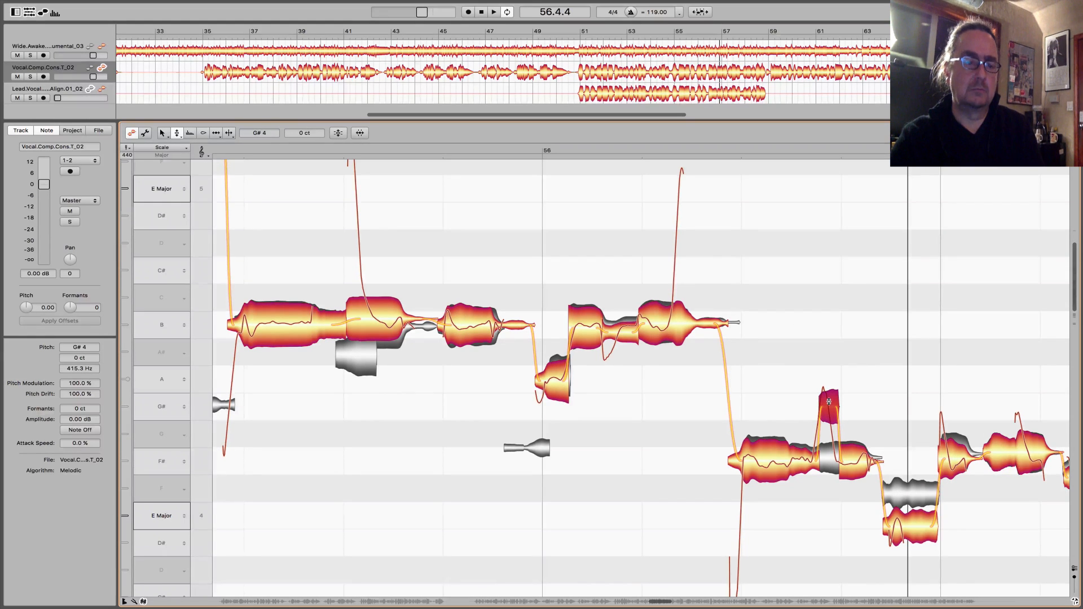
left_click(724, 149)
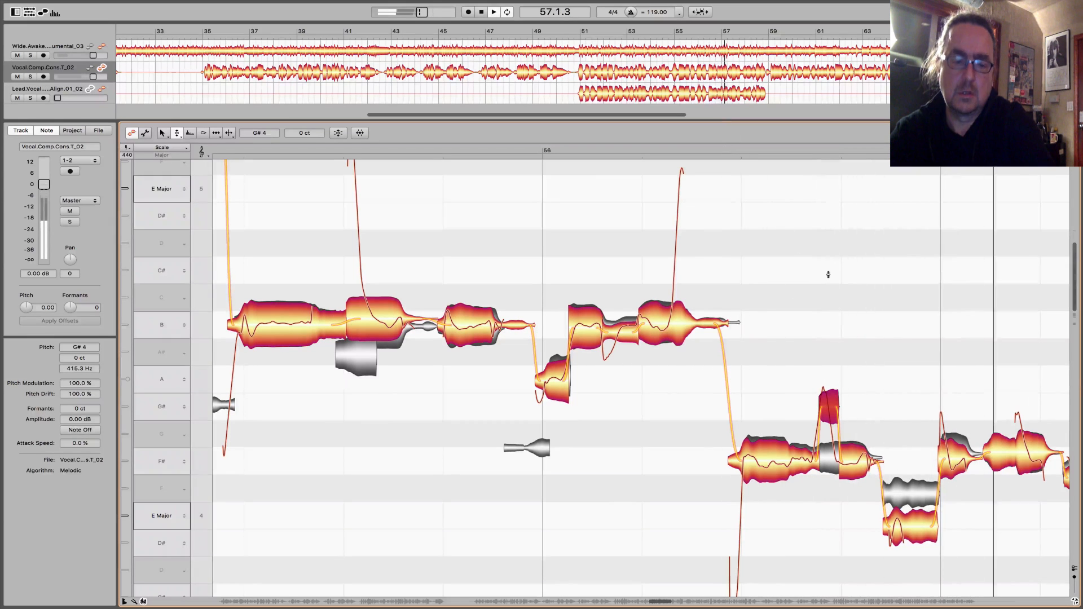
Fine-tune the separated peak note in bar 56 by ear to G#4 −45 ct and play on into bar 58
left_click_drag(827, 406, 824, 423)
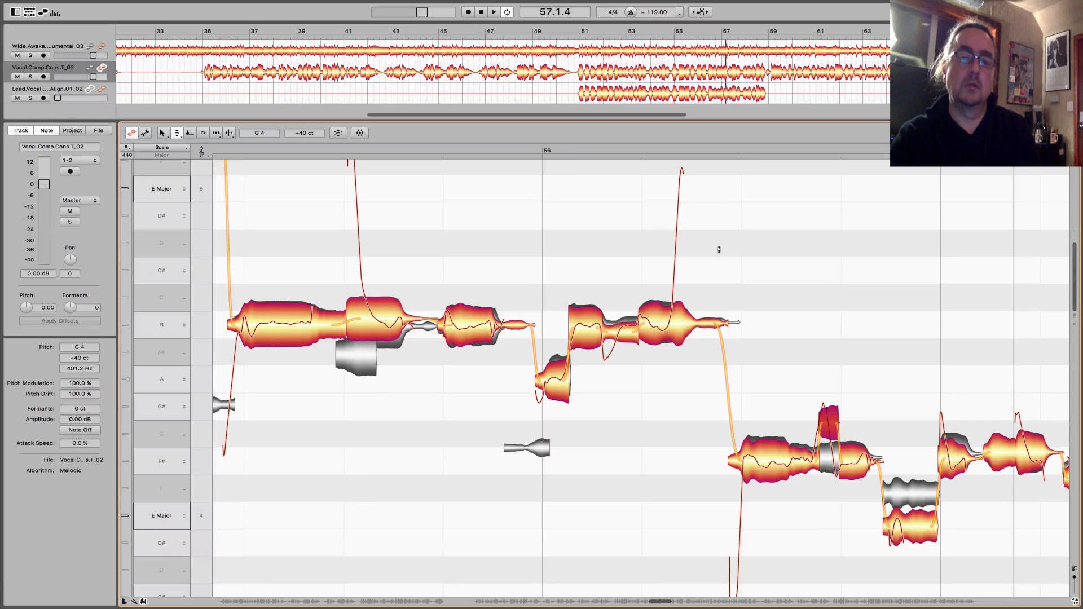
left_click(743, 150)
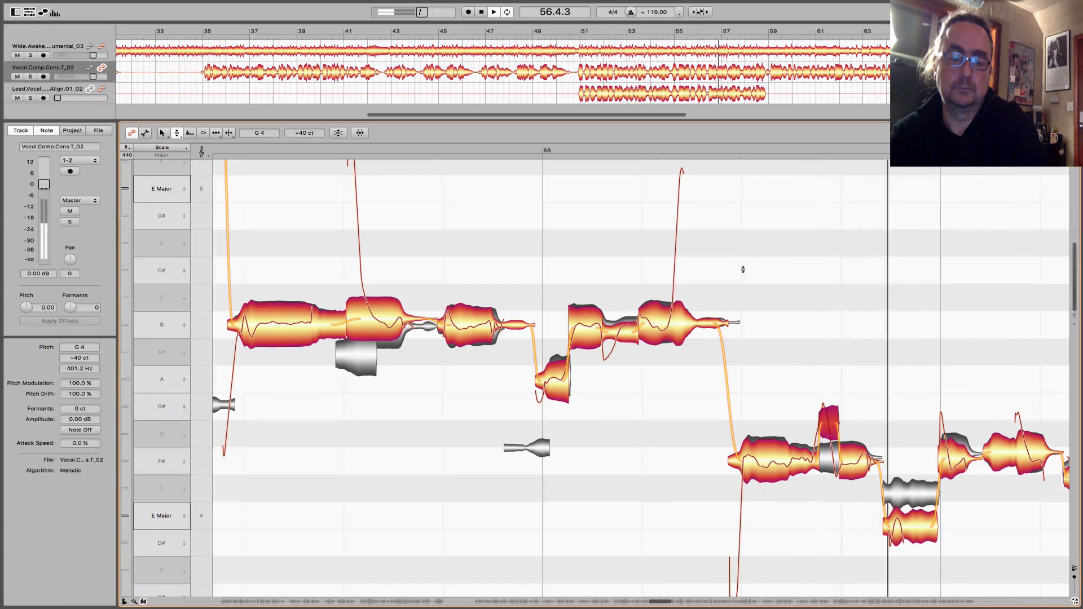
left_click_drag(827, 421, 827, 416)
key("space")
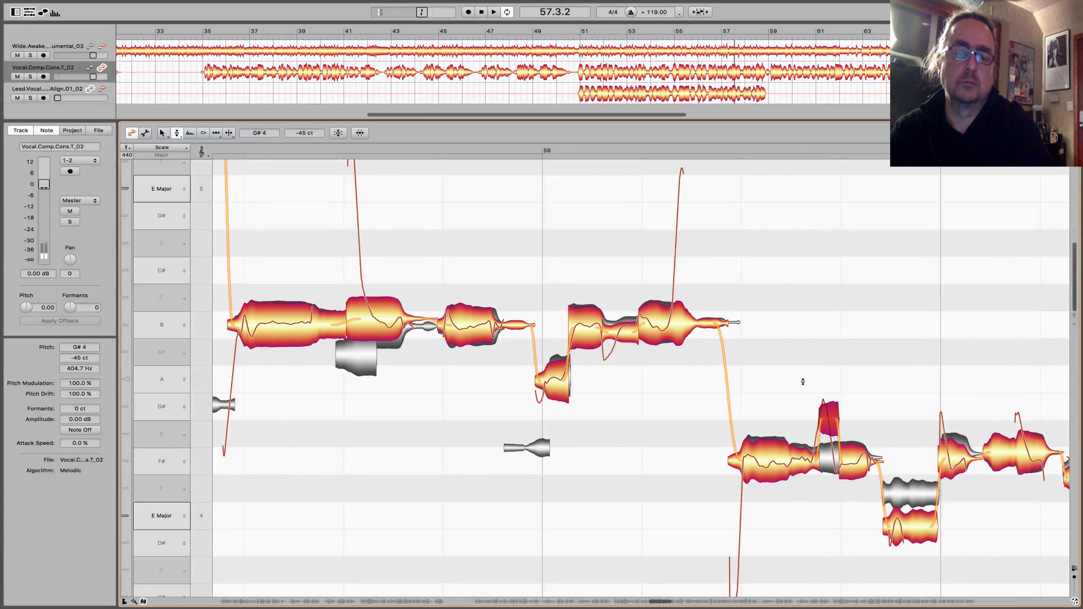
scroll(803, 381, "right", 3)
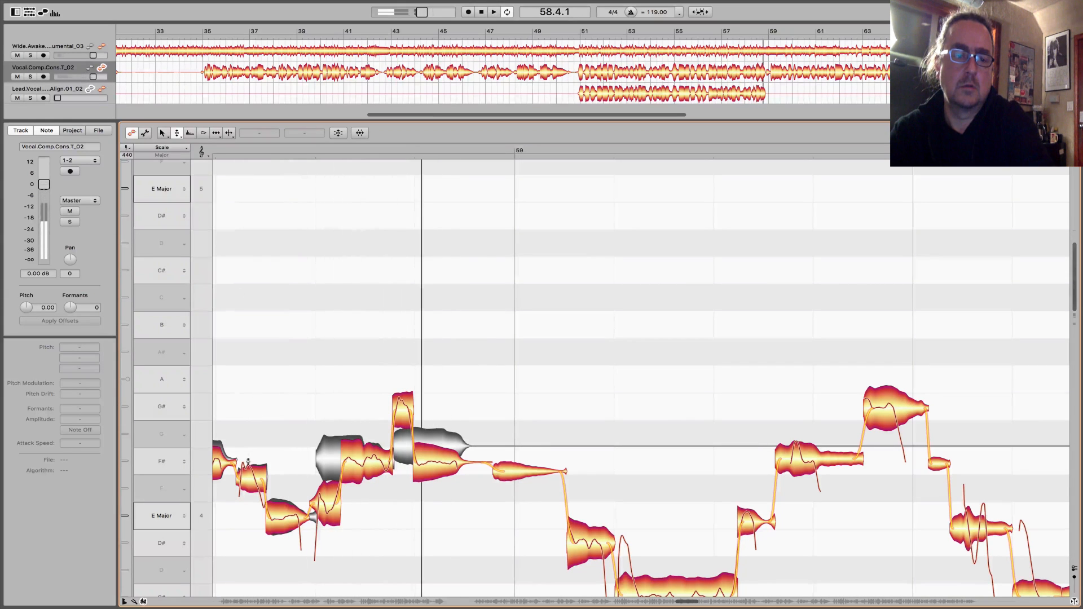
key("space")
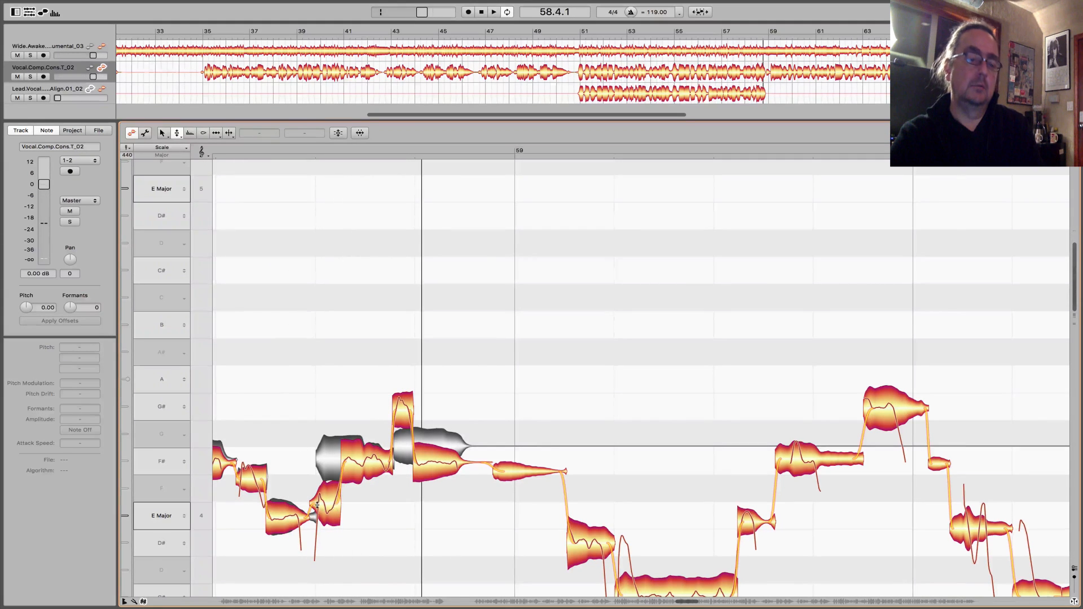
Lower the short note at beat 3 of bar 58 to E4 +8 ct and play the passage into bar 59
key("space")
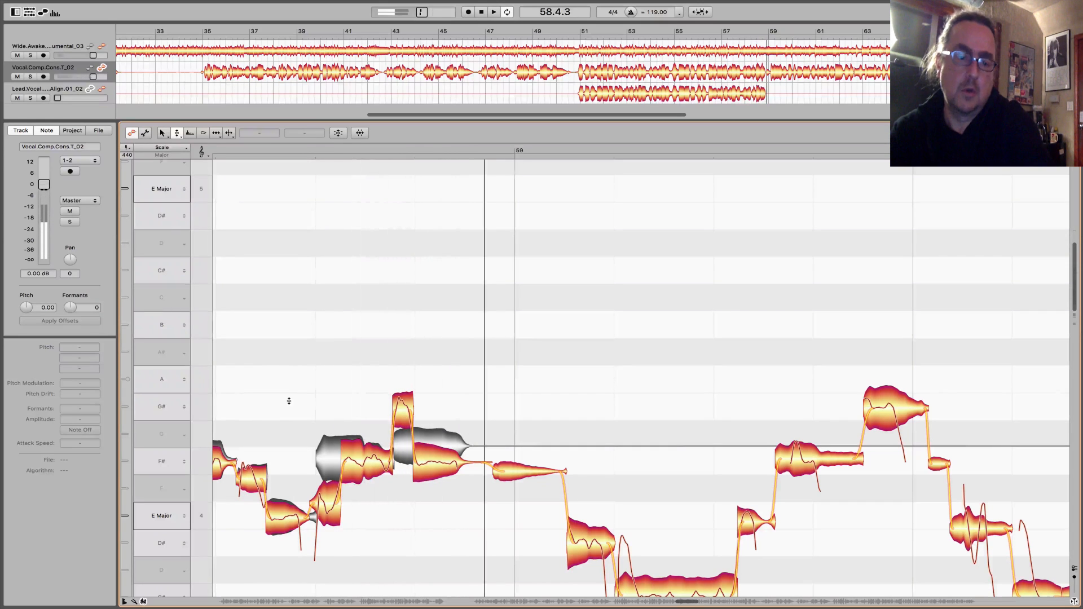
key("space")
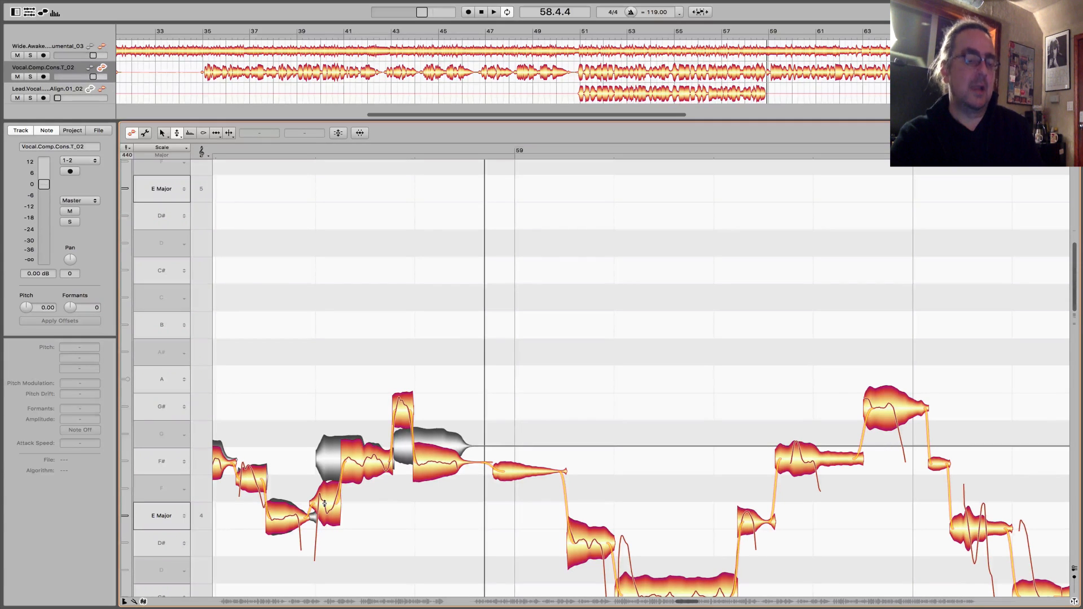
left_click(325, 504)
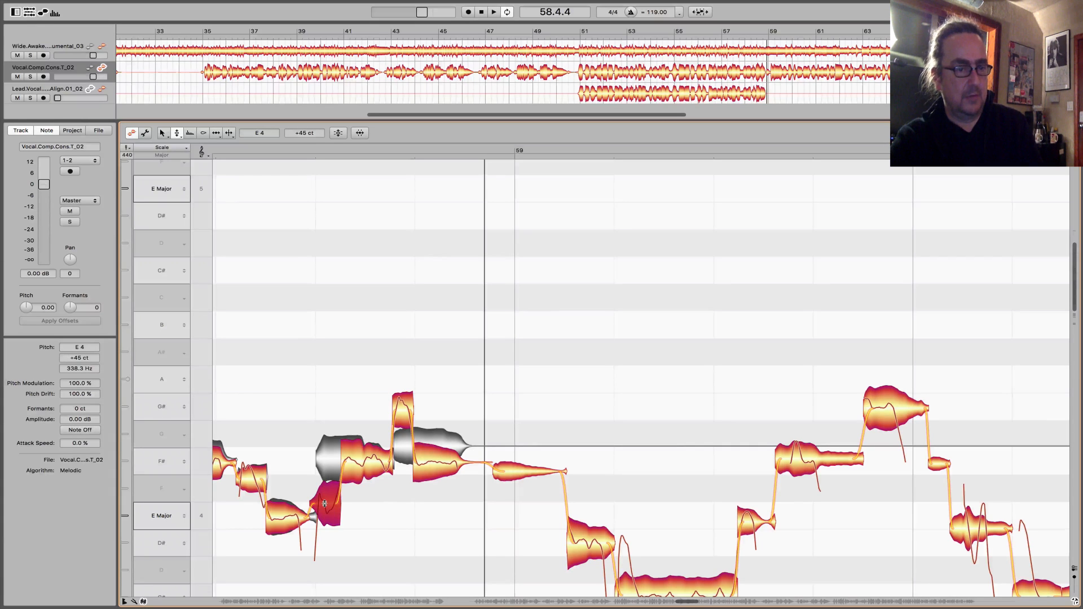
left_click_drag(325, 503, 320, 511)
key("space")
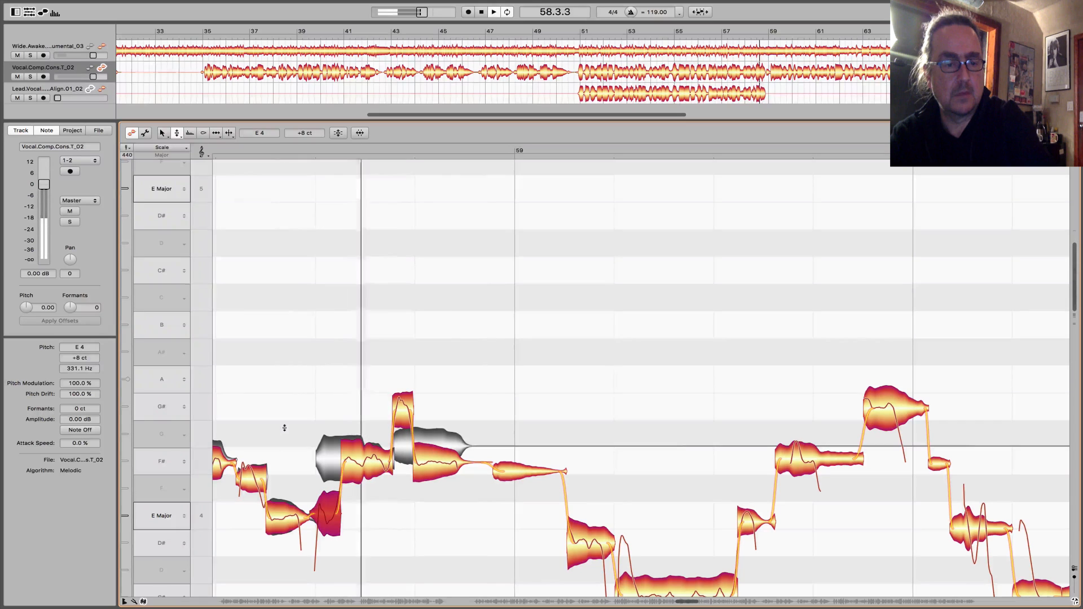
key("space")
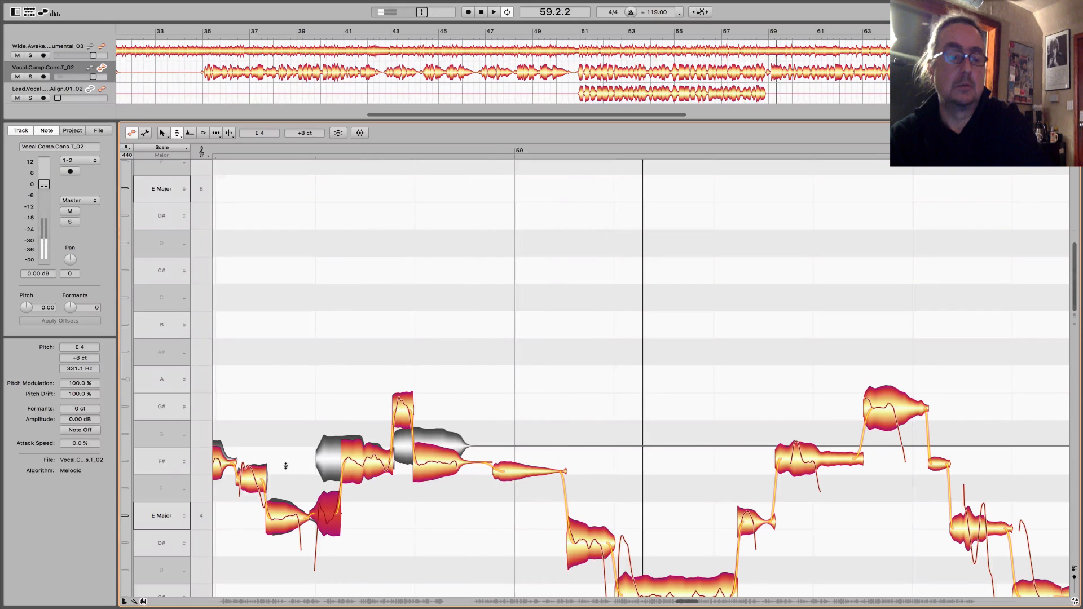
Replay the passage from bar 58 into bar 59 several times to check the transition out of the lowered E4 note
left_click(271, 431)
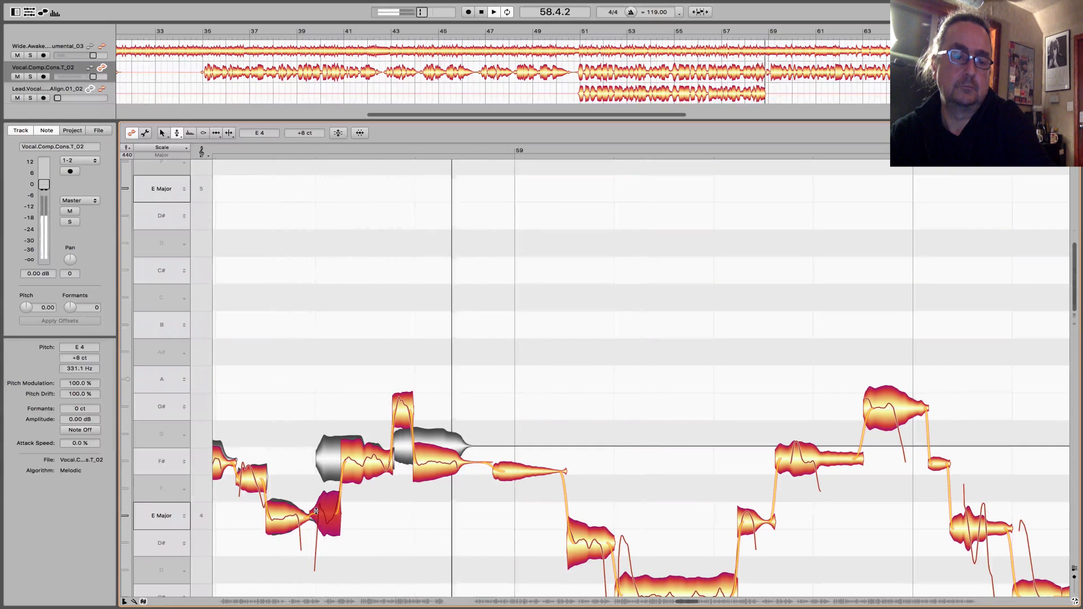
key("space")
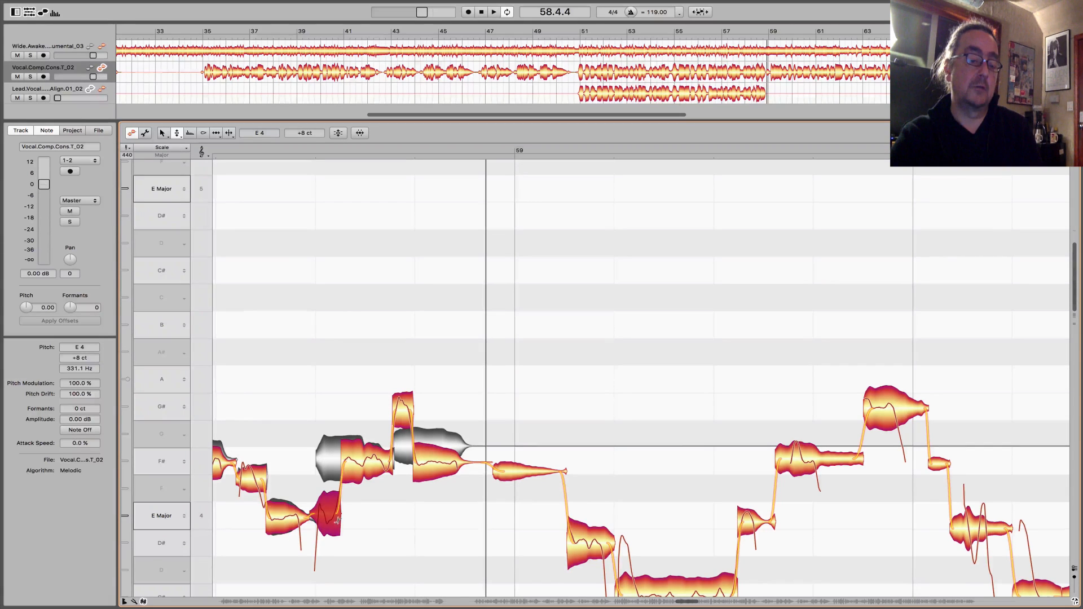
left_click_drag(337, 511, 320, 450)
key("space")
left_click(445, 522)
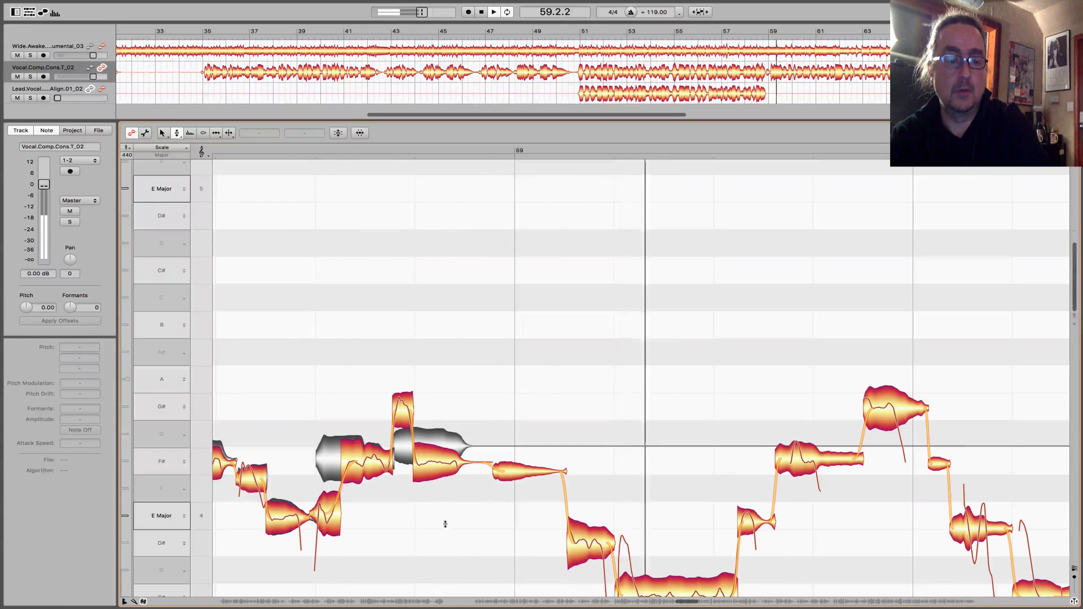
key("space")
double_click(364, 365)
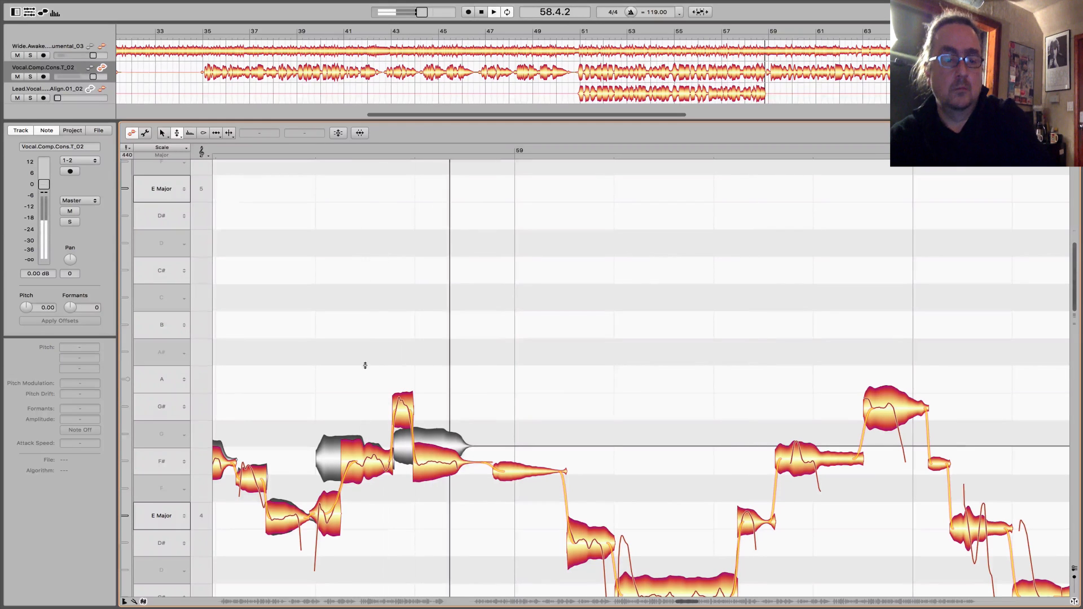
key("space")
Centre the note at beat 4 of bar 58 on F#4 and raise its pitch modulation to 181 %, checking it by ear
left_click(442, 460)
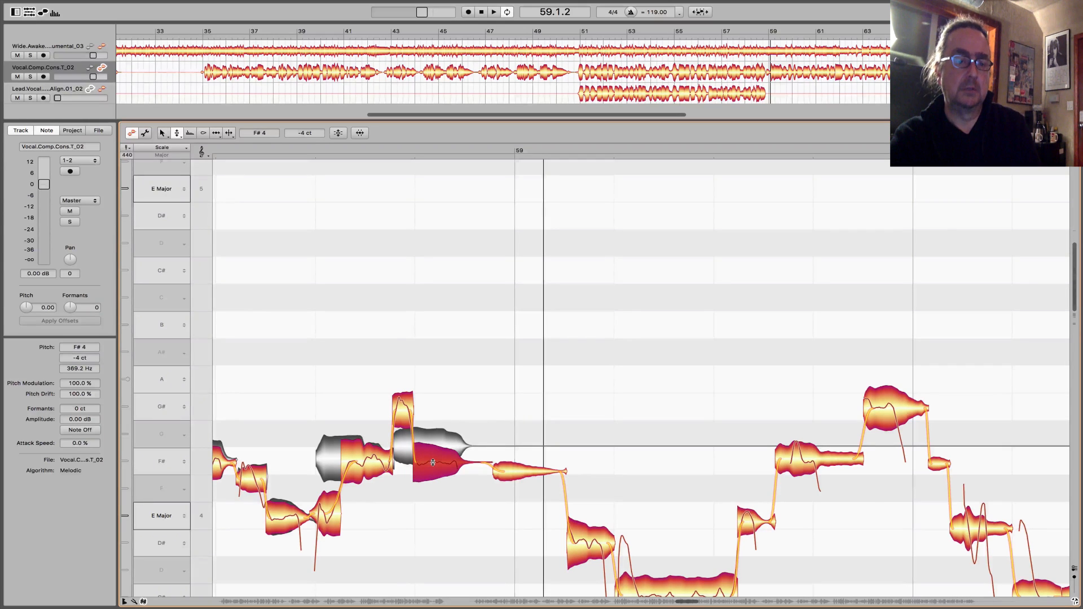
double_click(433, 463)
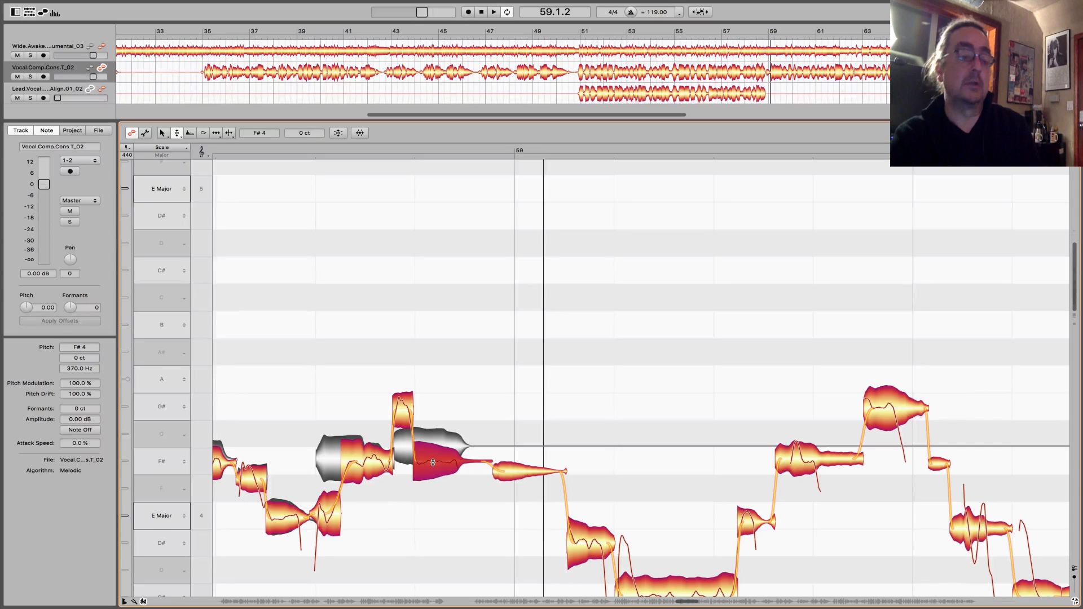
right_click(433, 464)
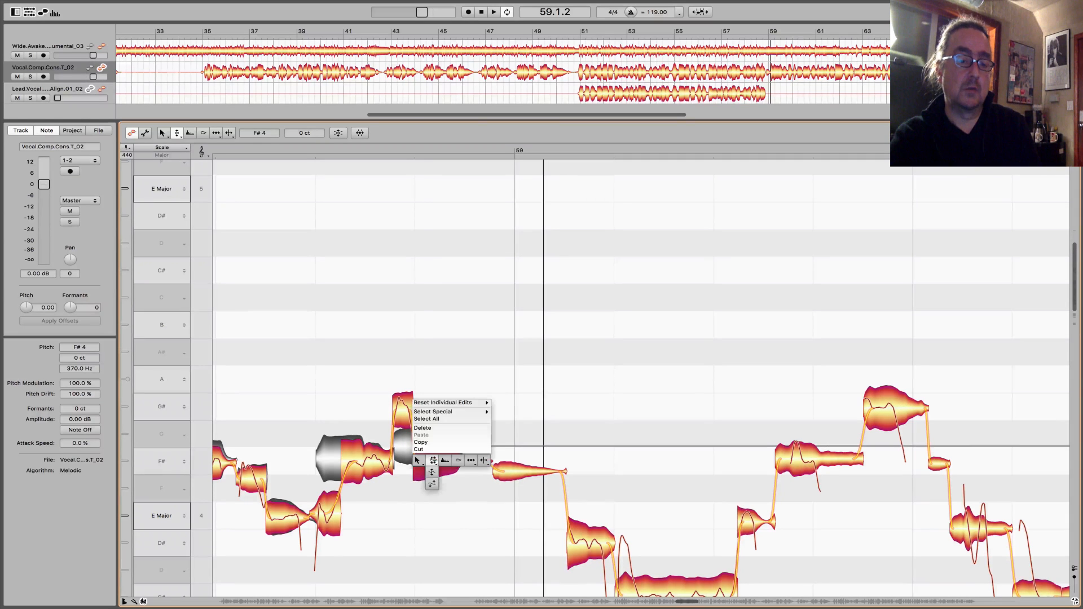
left_click(432, 486)
left_click_drag(433, 464, 430, 422)
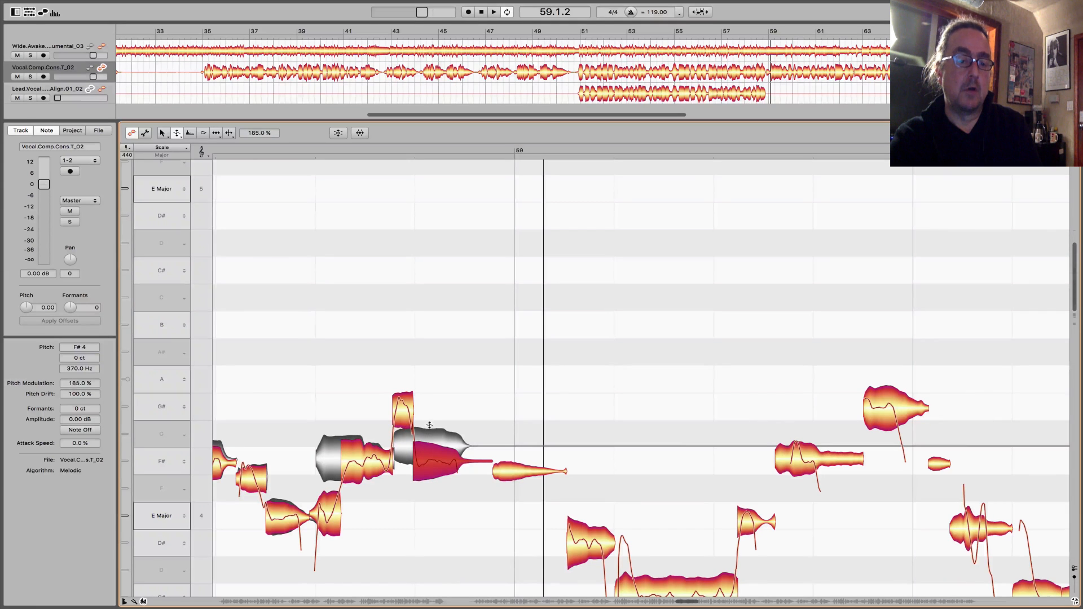
key("space")
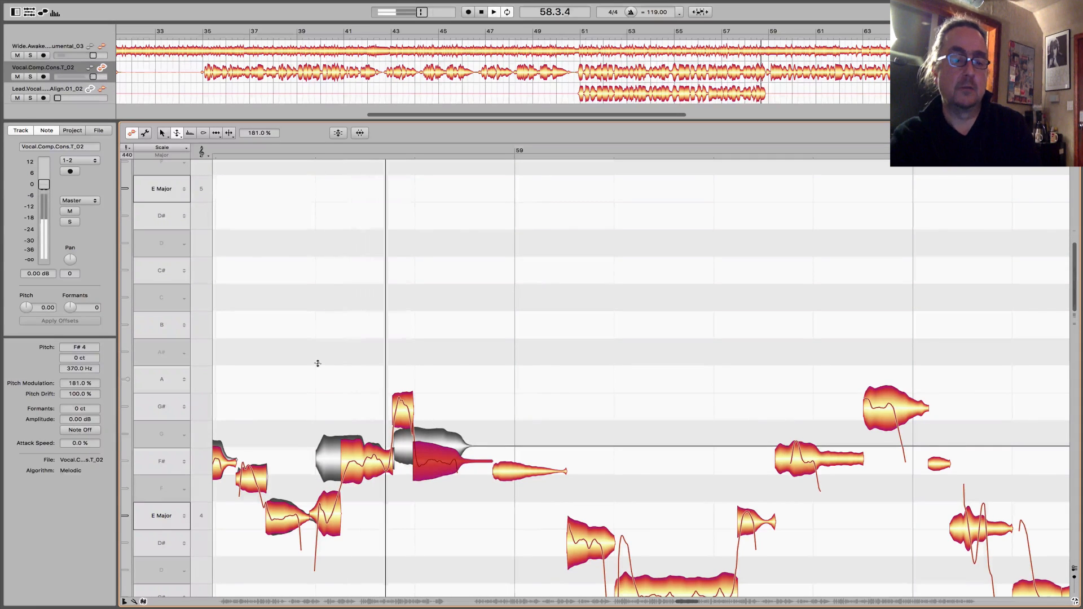